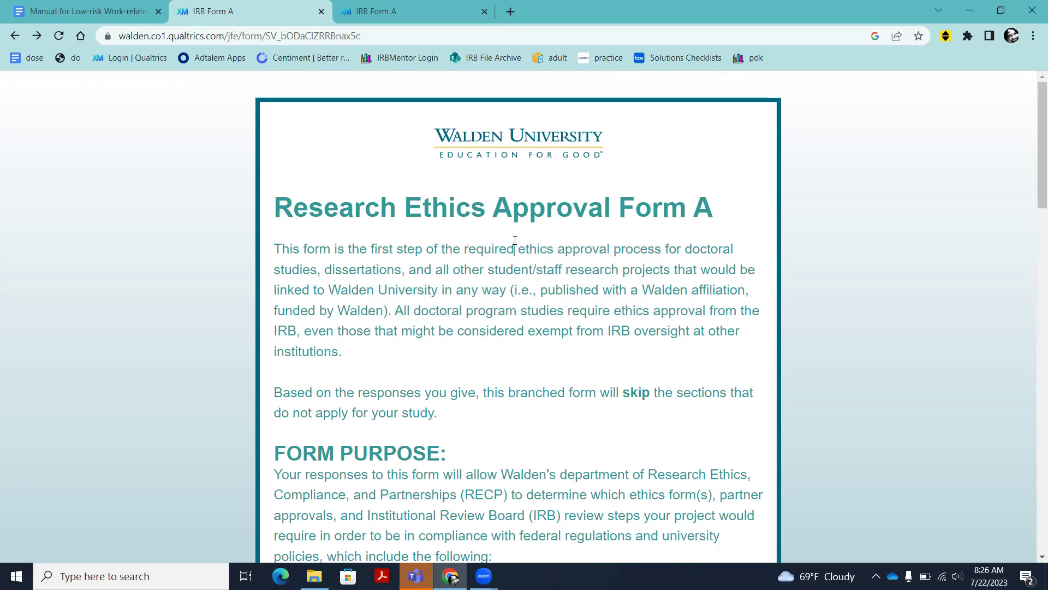
- Review Form A's introduction, directions, doctoral student notes and General Study Info questions, and continue to the Researcher Affiliation page
scroll(515, 249, "down", 3)
scroll(516, 241, "down", 3)
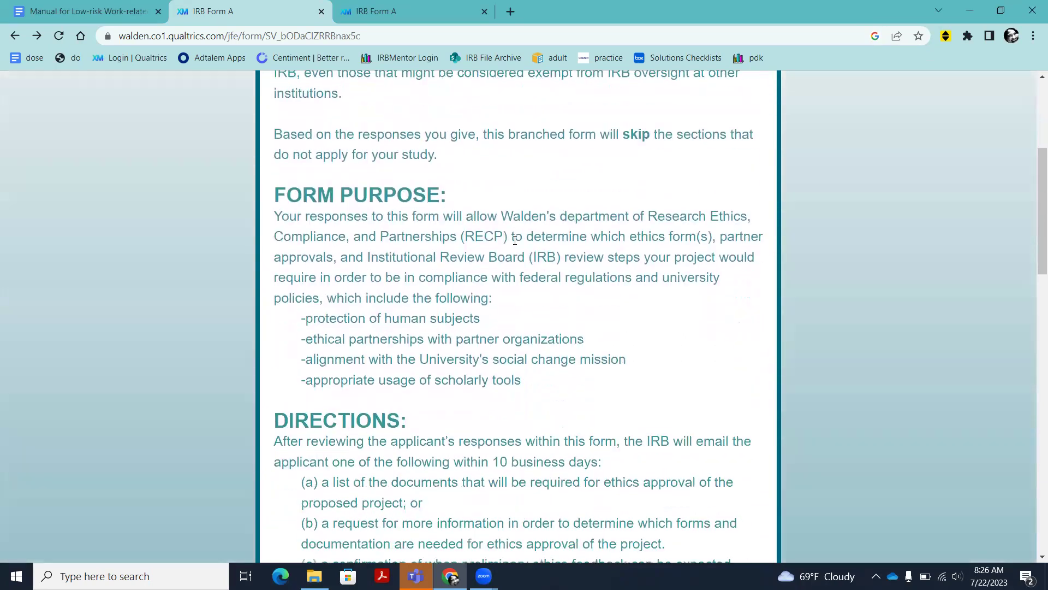
scroll(515, 240, "down", 3)
scroll(515, 240, "down", 2)
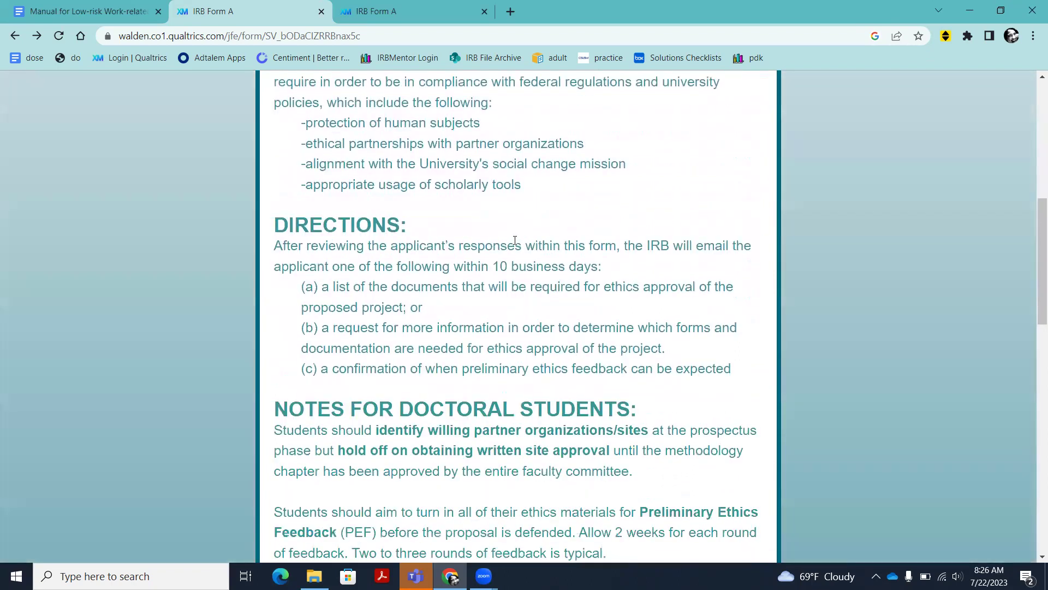
scroll(515, 240, "down", 3)
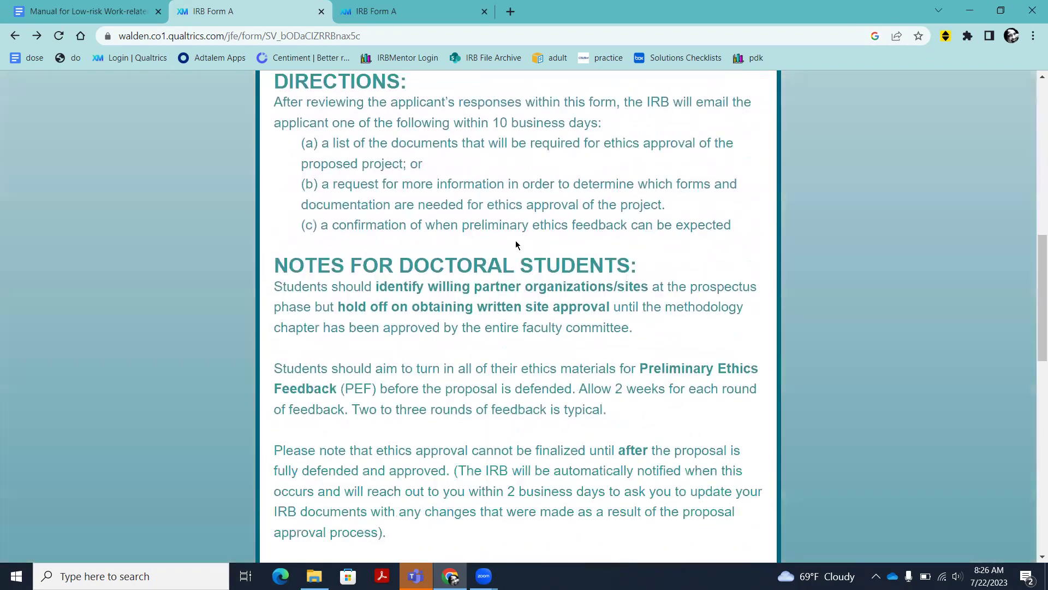
scroll(515, 240, "down", 2)
scroll(514, 240, "down", 6)
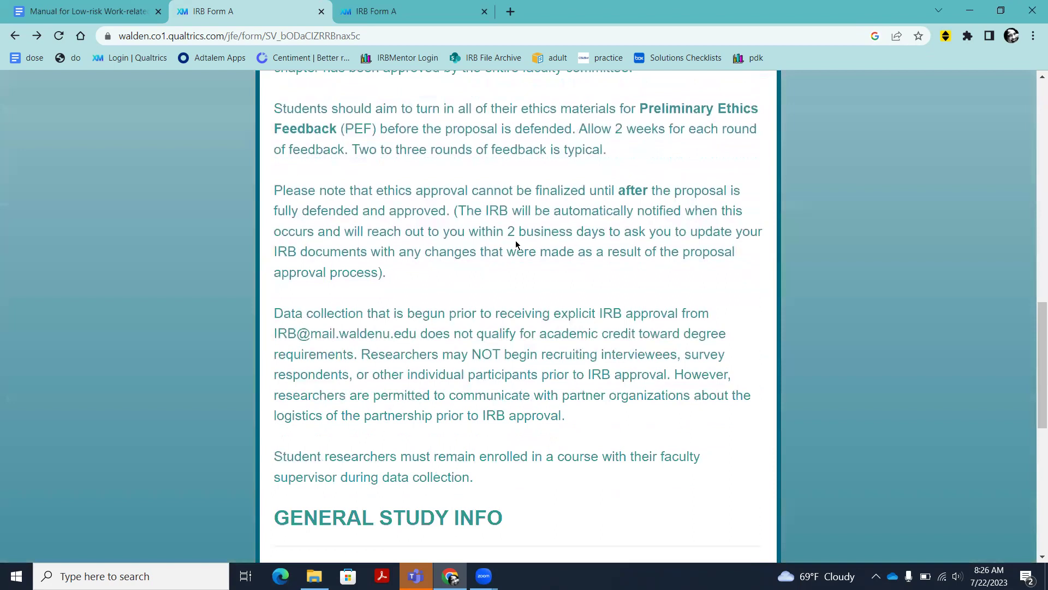
scroll(515, 241, "down", 5)
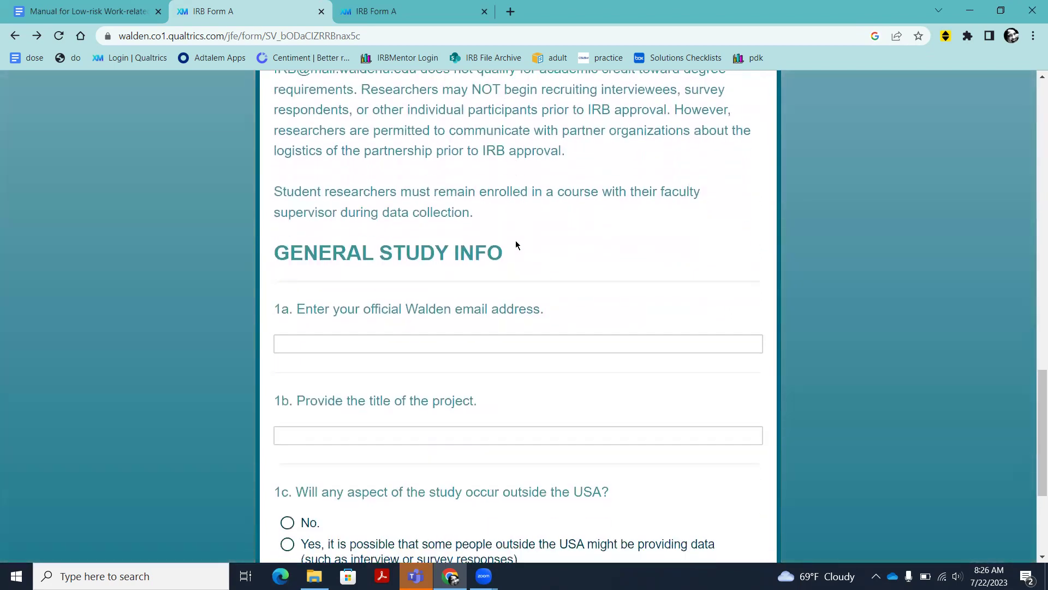
scroll(515, 241, "down", 1)
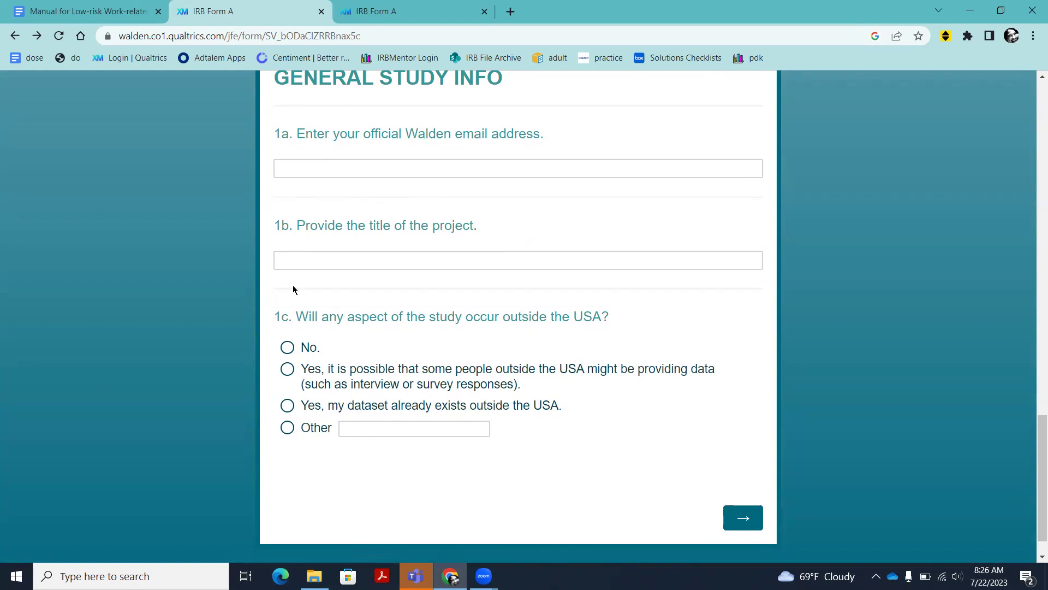
left_click(749, 519)
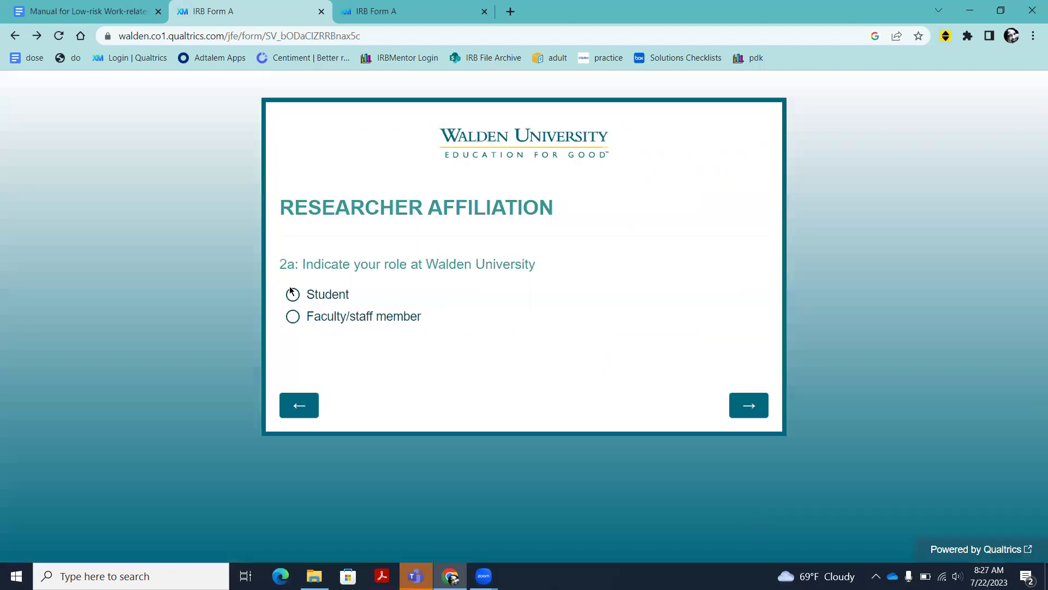
- Set the Walden University role in question 2a to Student and advance past the supervisor email and student number questions
left_click(293, 294)
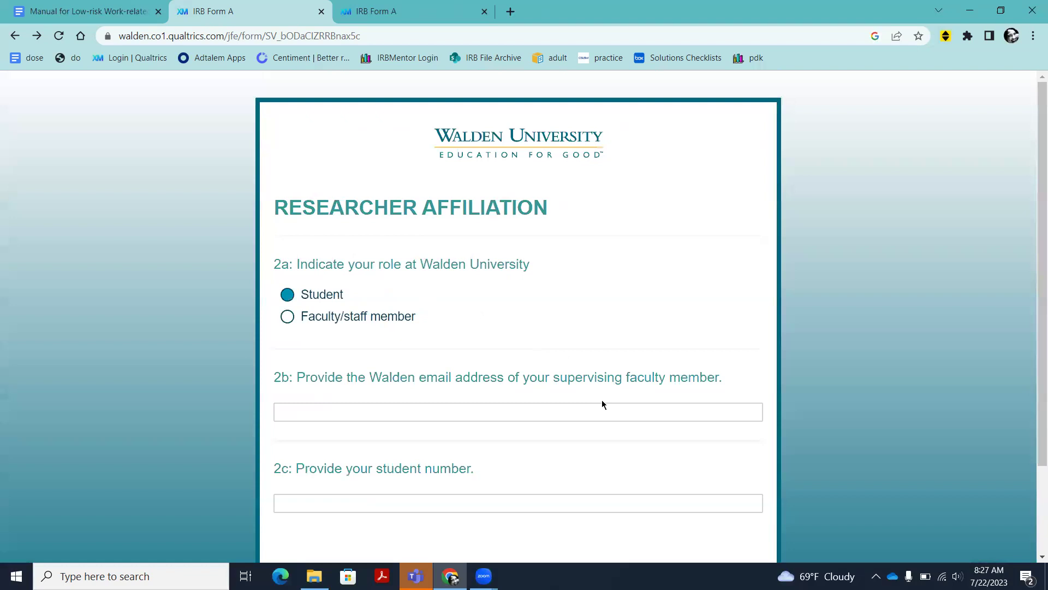
scroll(602, 402, "down", 2)
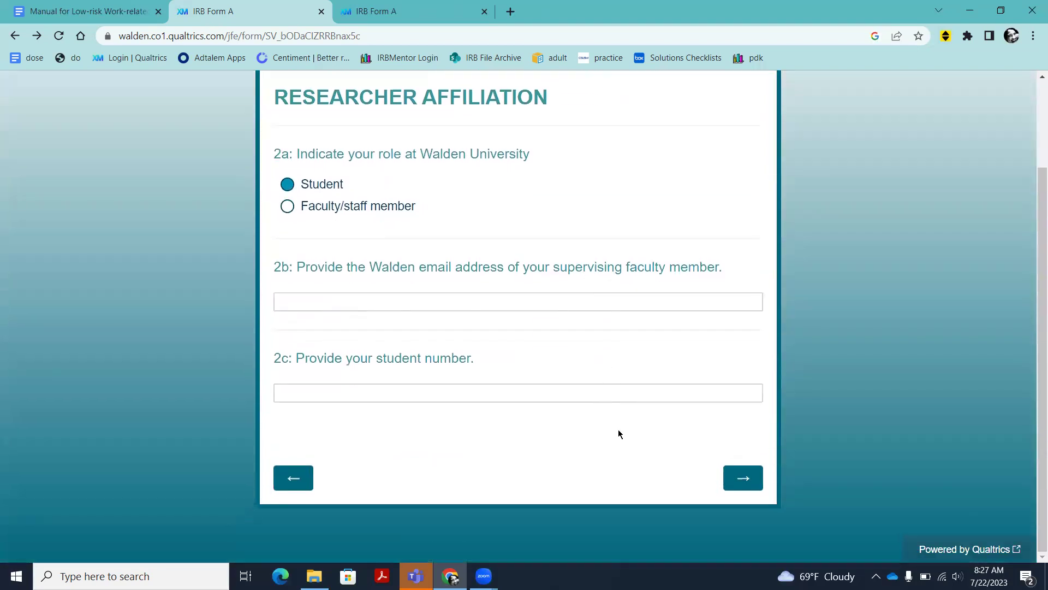
left_click(736, 479)
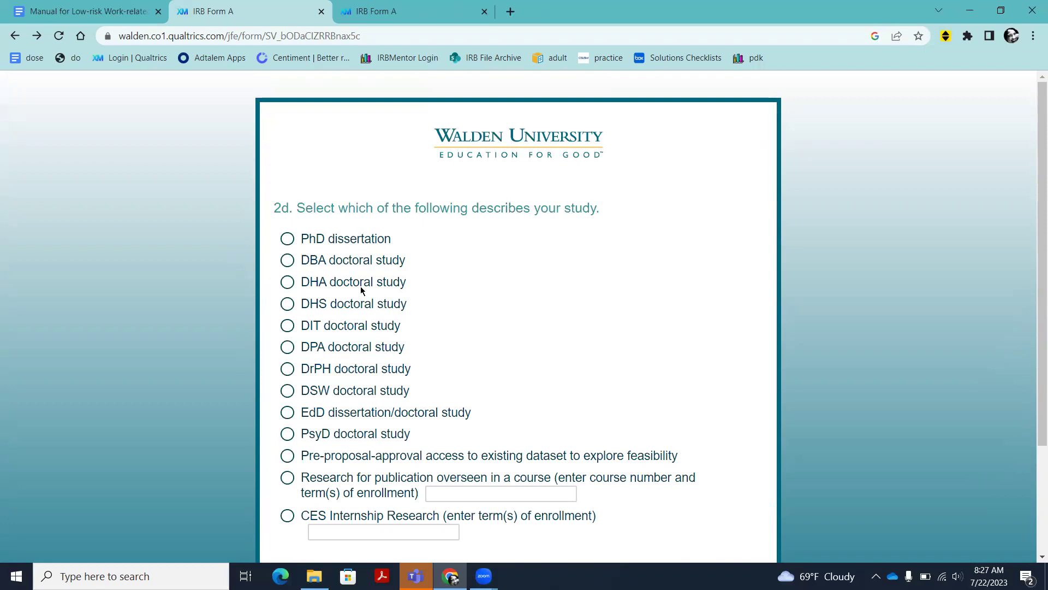
- Choose PhD dissertation as the study description in question 2d and advance to the program name question
left_click(287, 239)
scroll(540, 356, "down", 2)
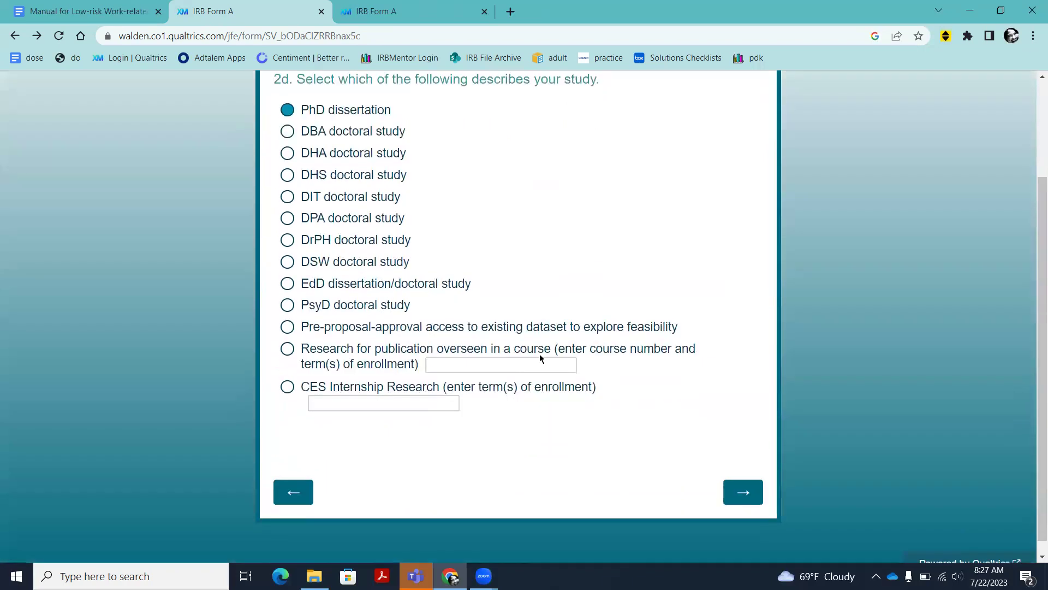
left_click(745, 494)
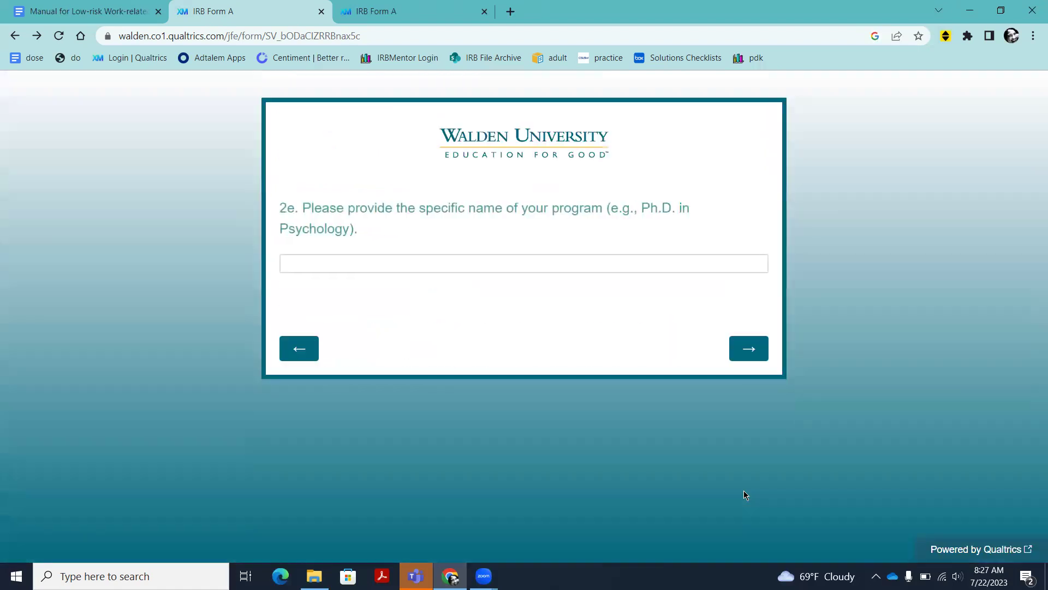
- Skip the program name, confirm in 2f that both committee members' methodology feedback has been addressed, and continue to Data Sources
left_click(753, 350)
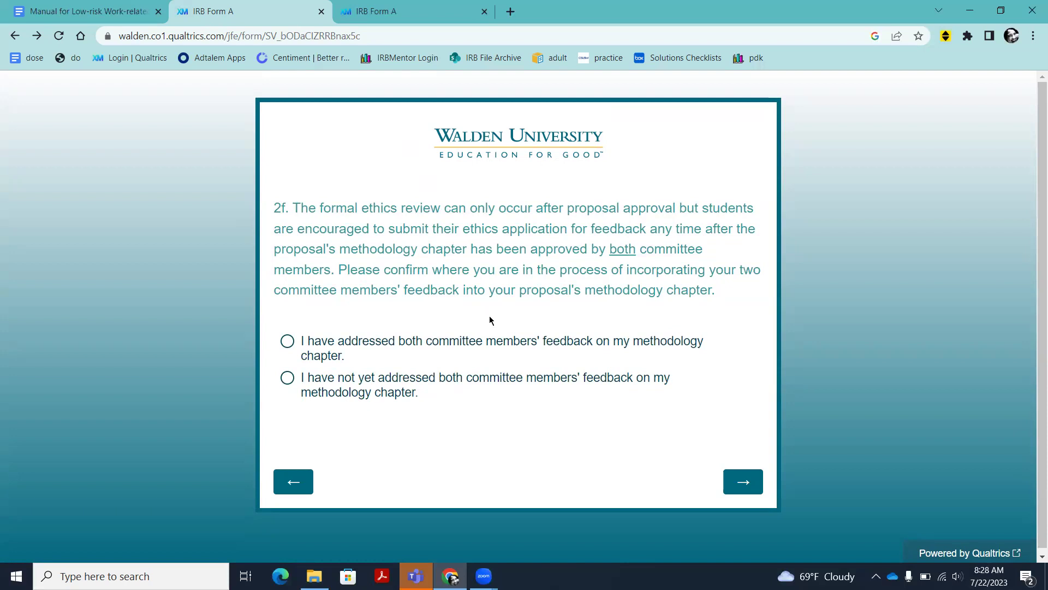
left_click(286, 342)
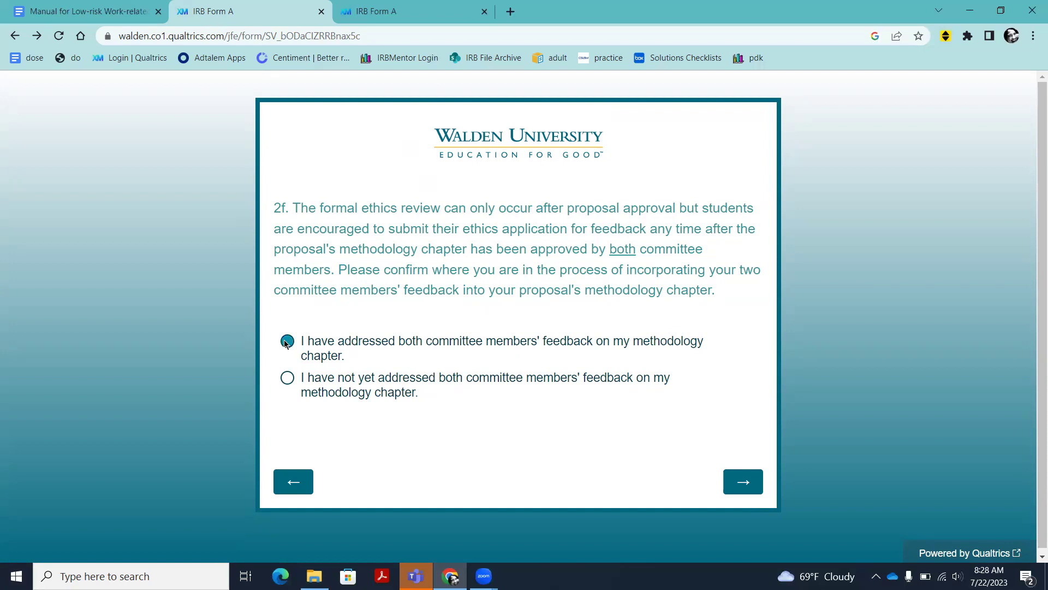
left_click(741, 483)
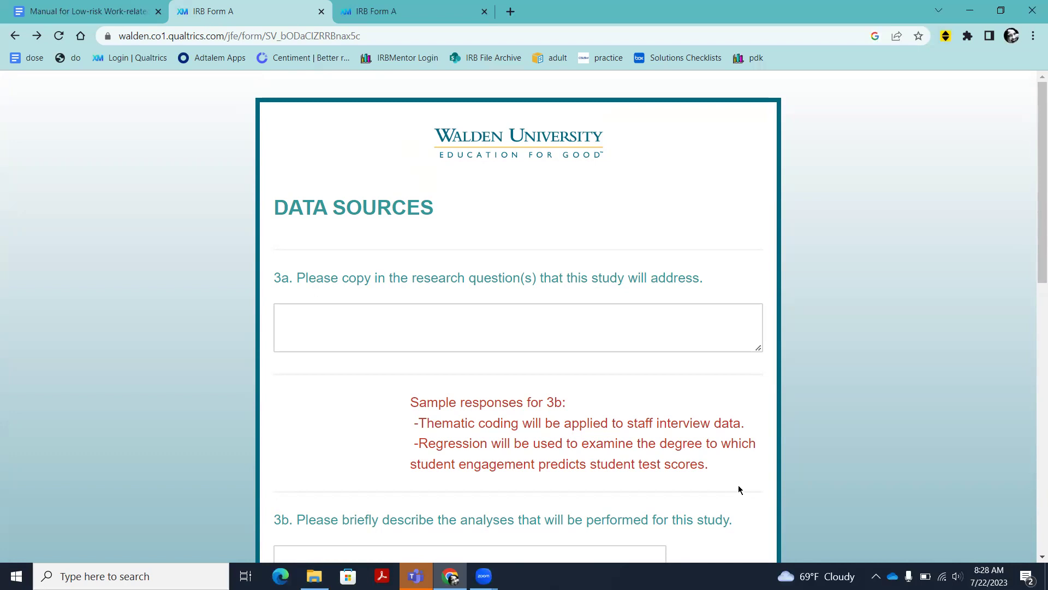
- Examine the Data Sources questions on research questions, planned analyses and data types, including the sample responses and notes
scroll(739, 486, "down", 1)
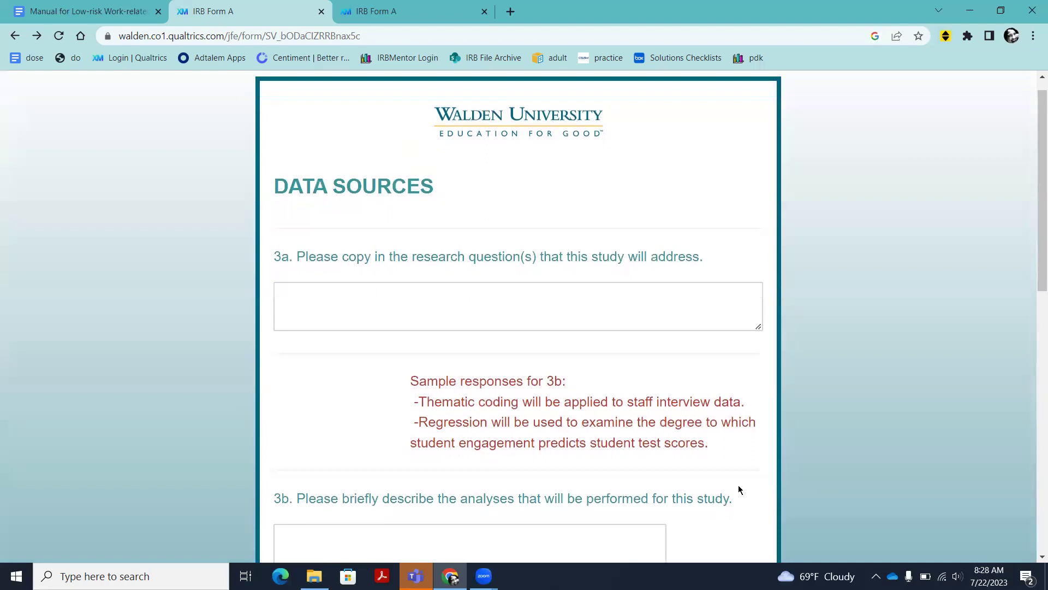
scroll(740, 490, "down", 1)
scroll(738, 489, "down", 1)
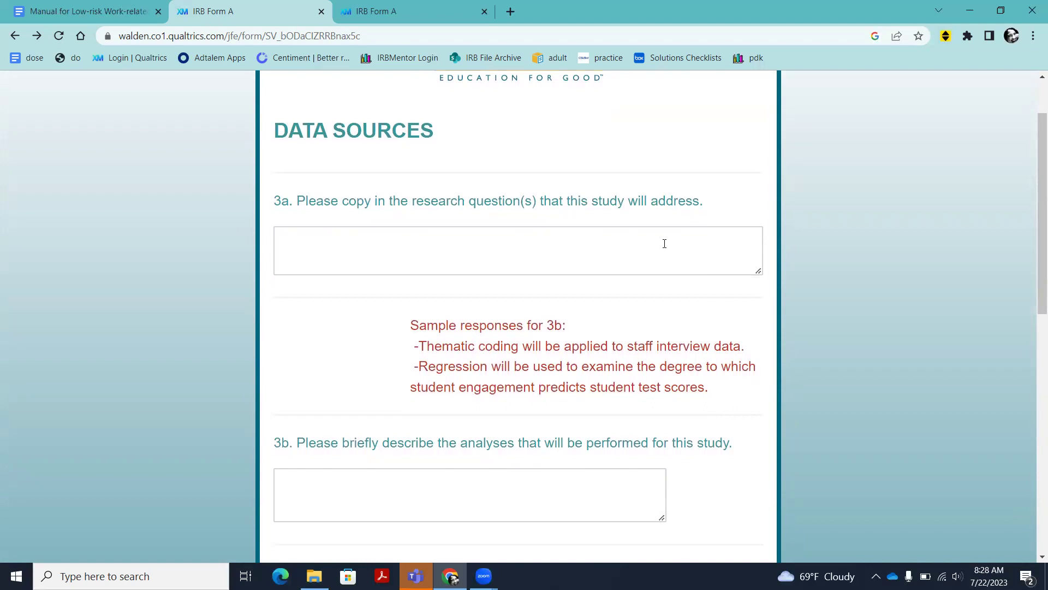
scroll(664, 244, "down", 1)
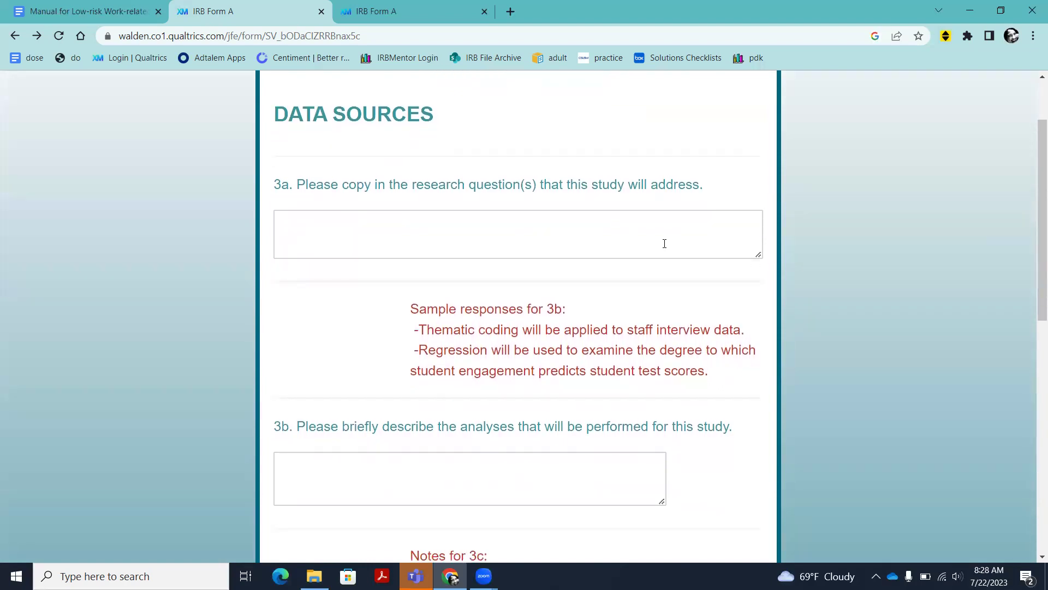
scroll(664, 244, "down", 2)
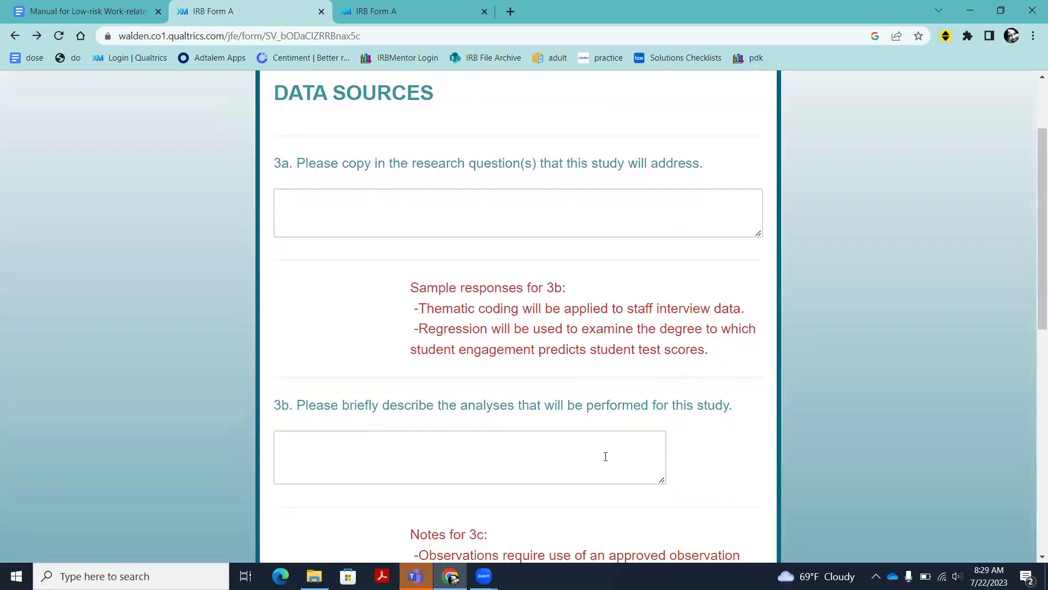
scroll(606, 456, "down", 2)
left_click(593, 341)
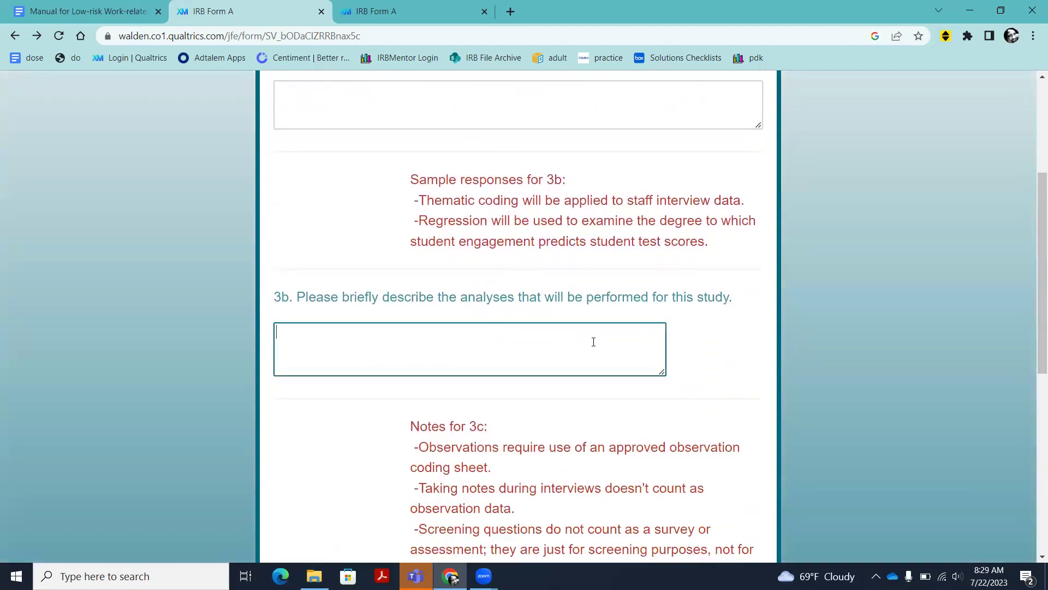
scroll(593, 341, "down", 1)
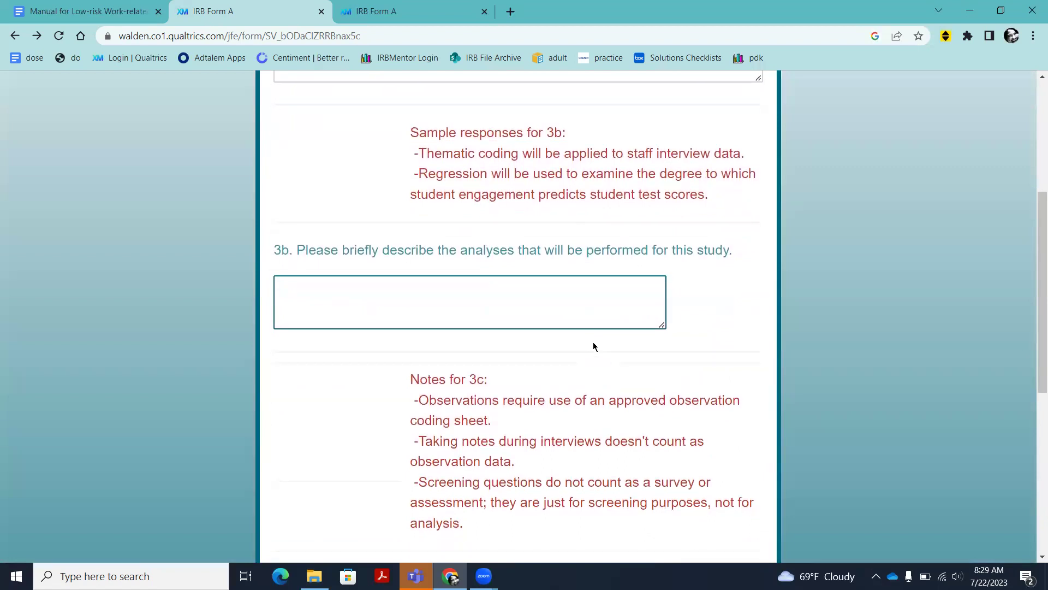
scroll(594, 346, "down", 3)
scroll(594, 346, "down", 2)
scroll(593, 346, "down", 3)
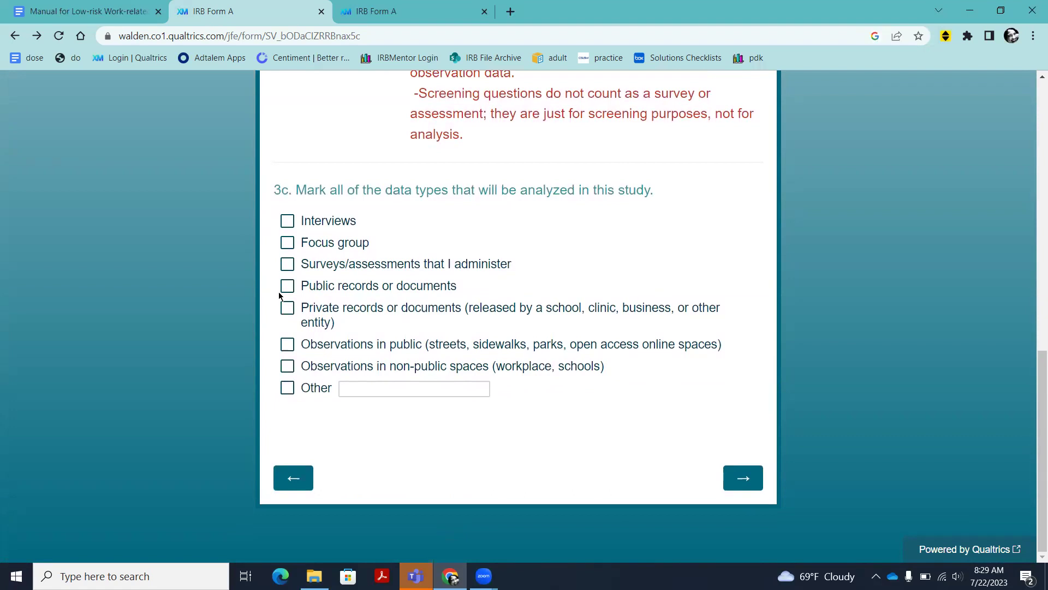
- Mark Interviews as a data type in 3c and answer Yes for non-sensitive perspectives in 3e
left_click(288, 222)
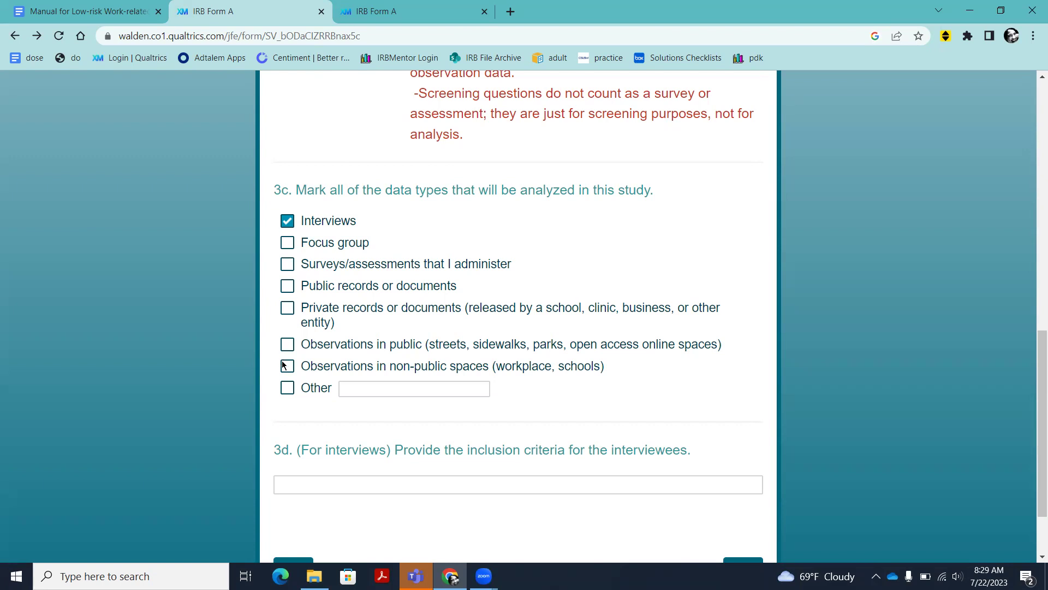
scroll(283, 365, "down", 1)
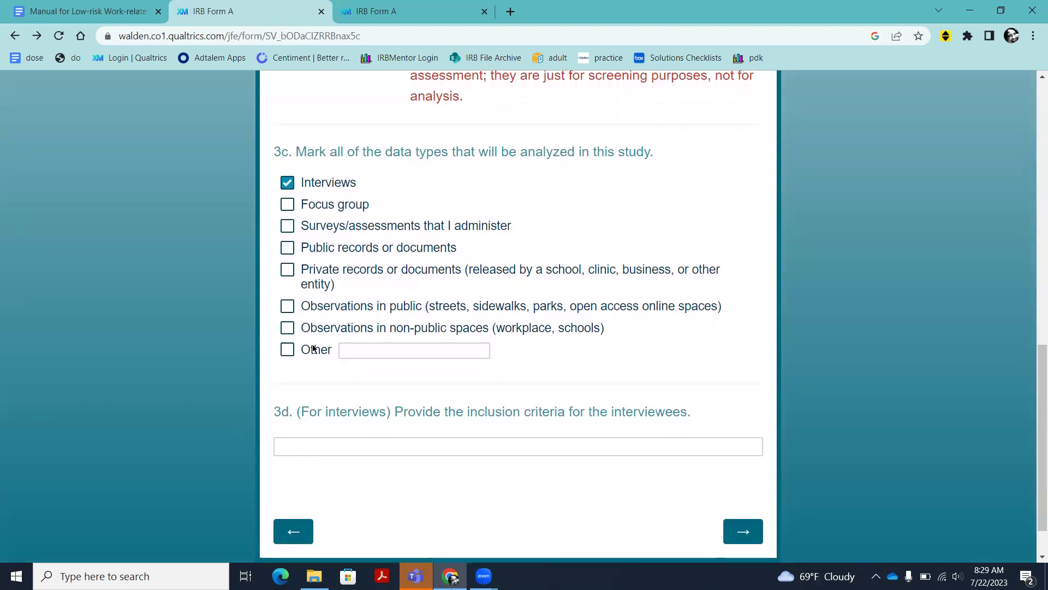
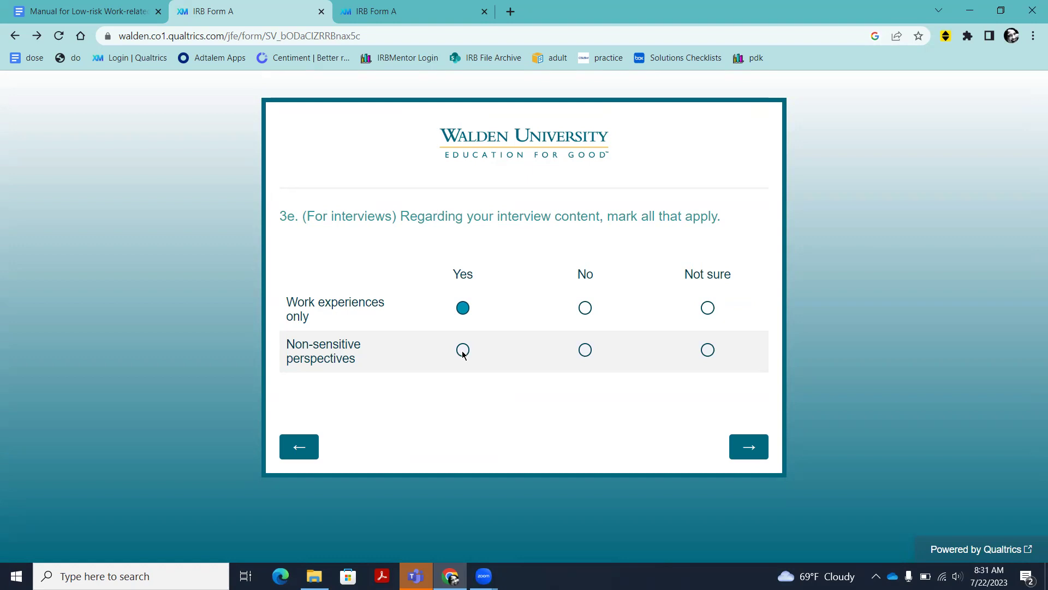
left_click(463, 350)
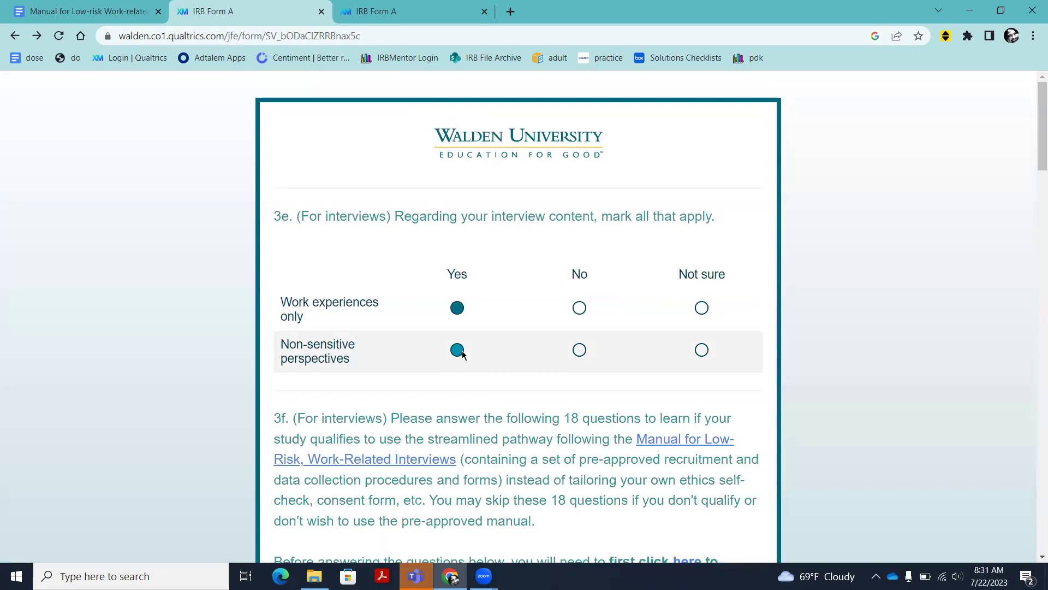
- Examine the 3f instructions on the Manual for Low-Risk, Work-Related Interviews and its first eligibility questions
scroll(462, 354, "down", 1)
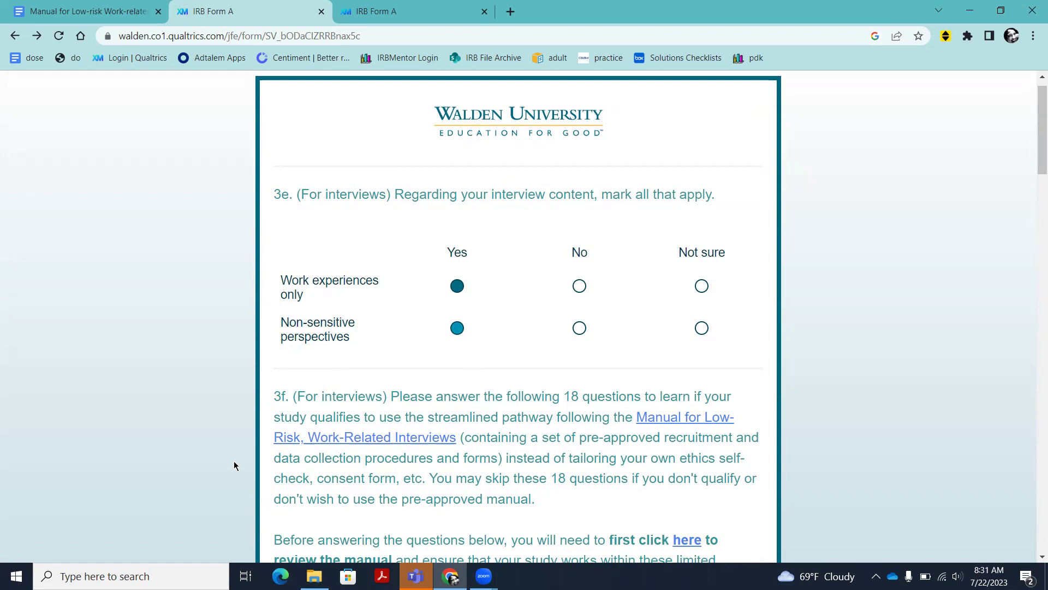
scroll(233, 461, "down", 2)
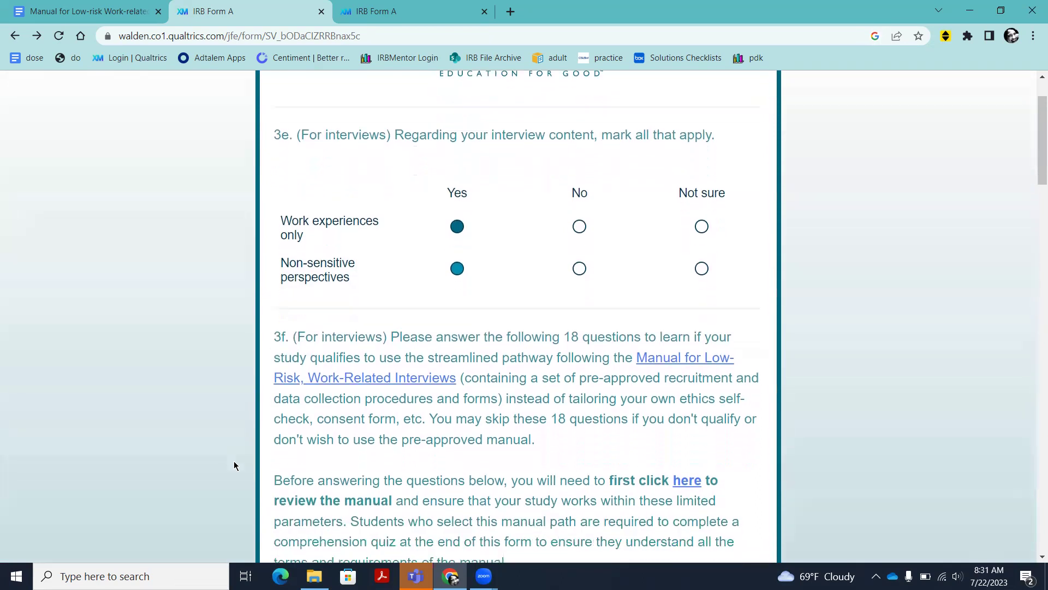
scroll(234, 465, "down", 3)
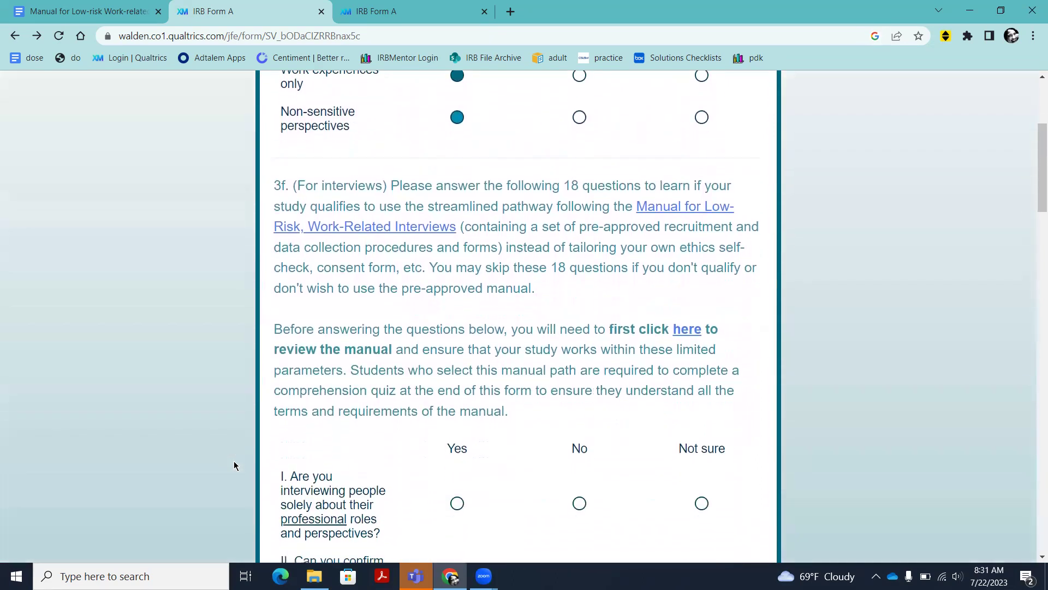
scroll(233, 465, "down", 1)
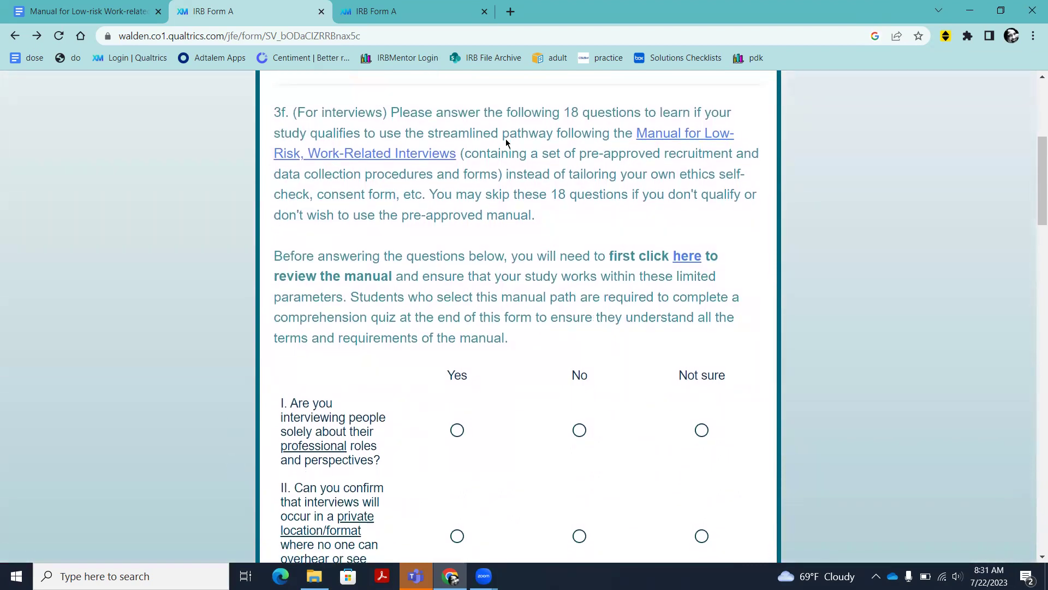
scroll(560, 269, "down", 5)
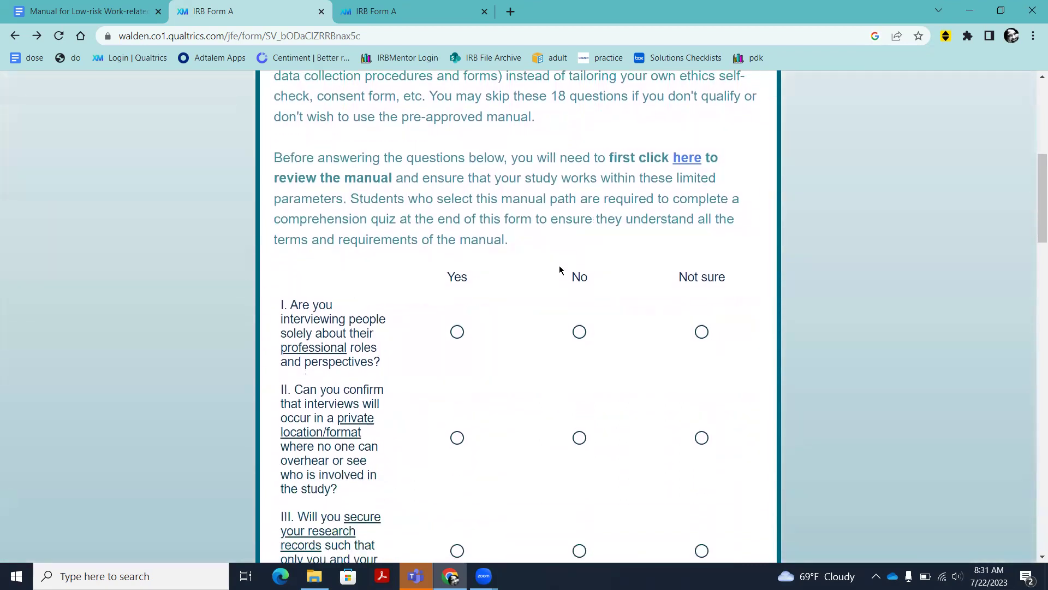
scroll(559, 270, "down", 3)
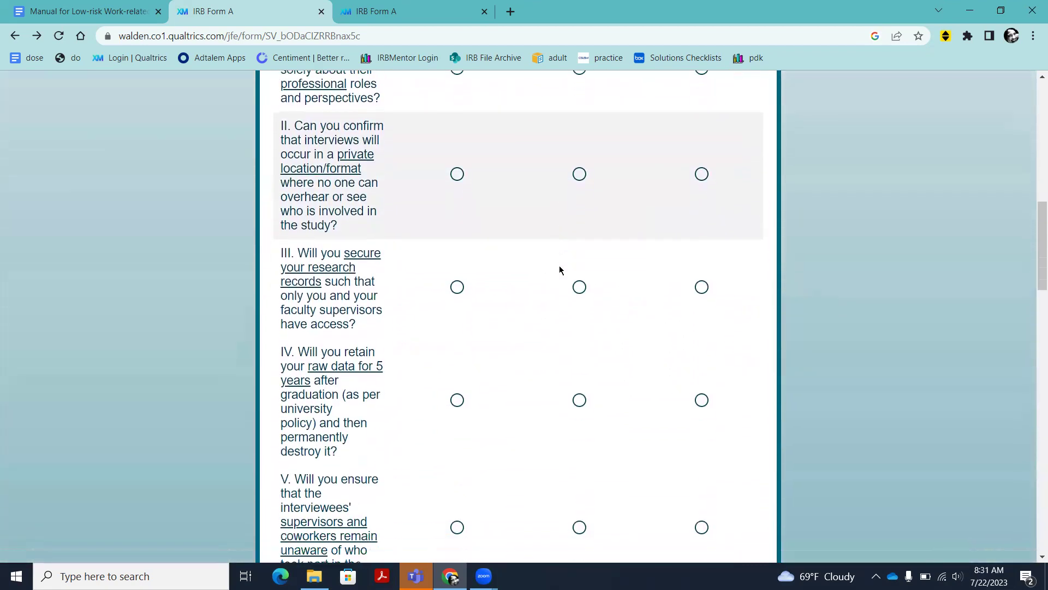
scroll(560, 269, "up", 6)
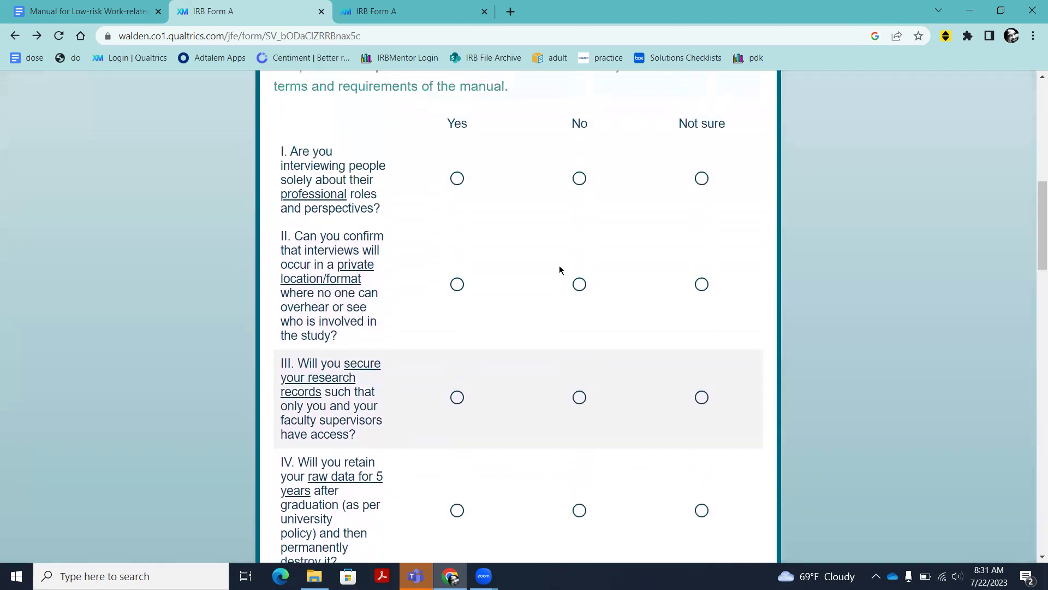
scroll(559, 269, "up", 2)
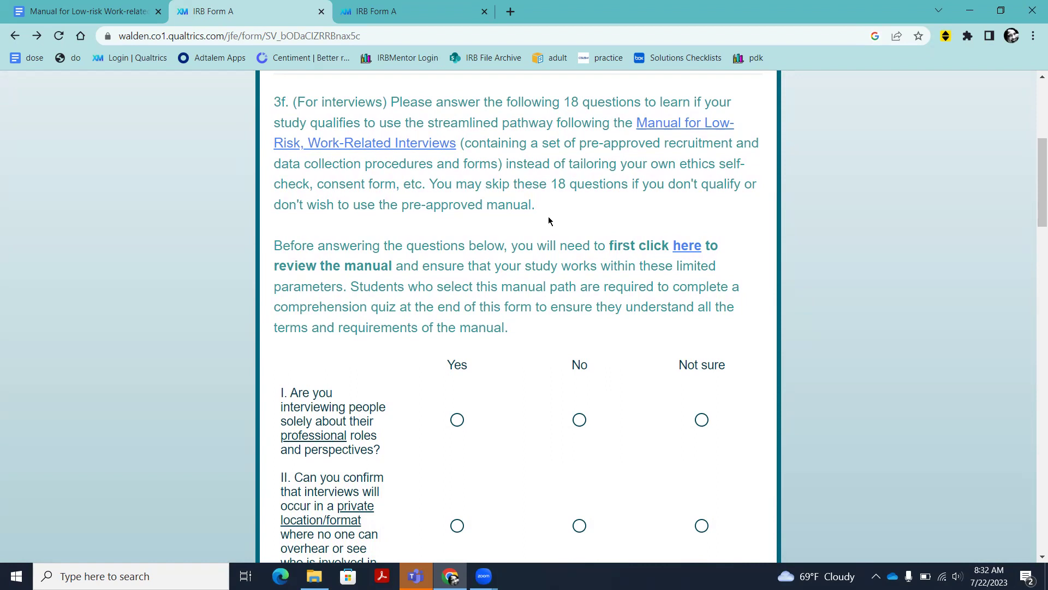
scroll(548, 216, "down", 2)
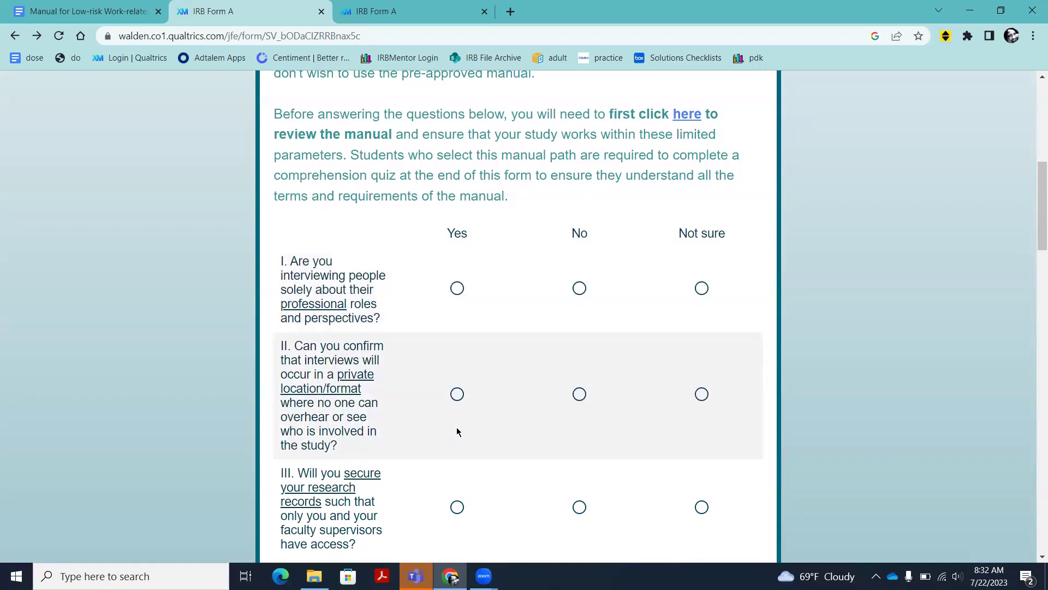
- Switch to the Manual for Low-risk Work-related Interviews in Google Docs and view its table of contents
scroll(457, 431, "up", 2)
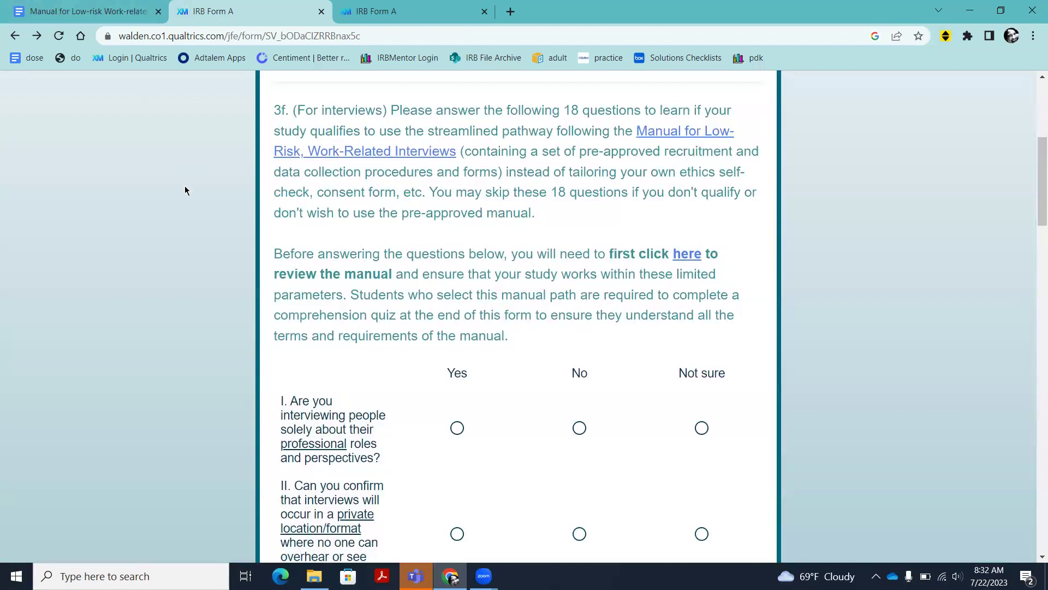
left_click(83, 14)
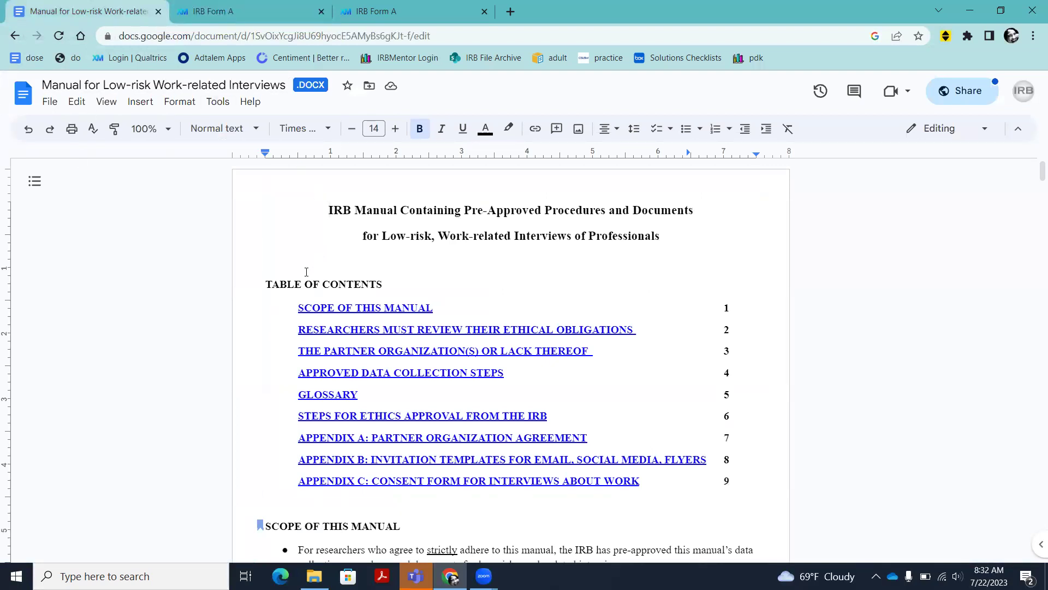
scroll(306, 271, "down", 1)
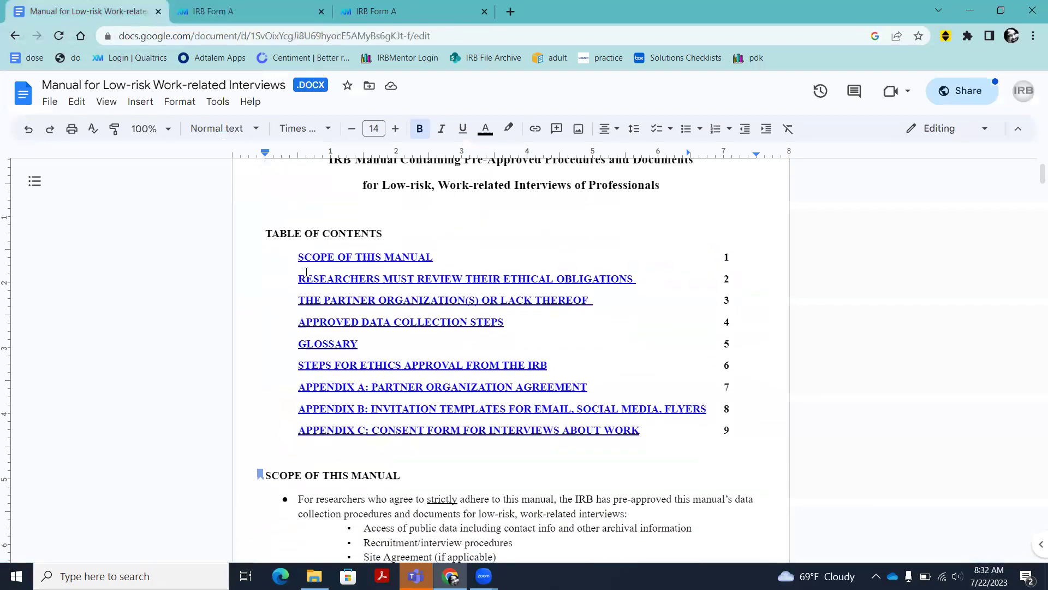
- Highlight the table of contents entries progressively from Scope of This Manual through Steps for Ethics Approval from the IRB, and clear the selection
left_click(274, 261)
left_click_drag(274, 261, 276, 297)
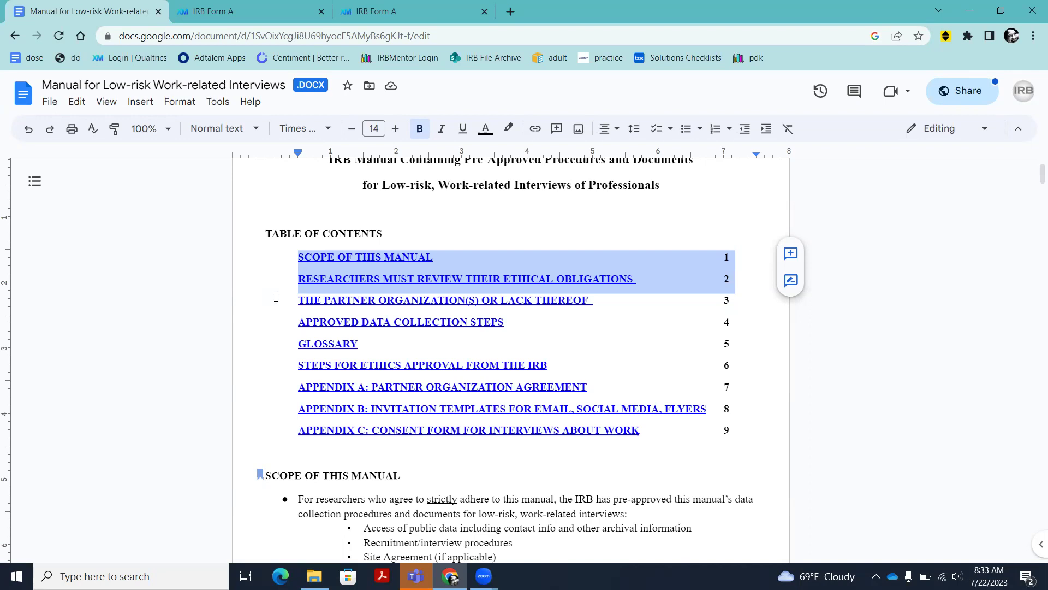
left_click_drag(276, 308, 277, 318)
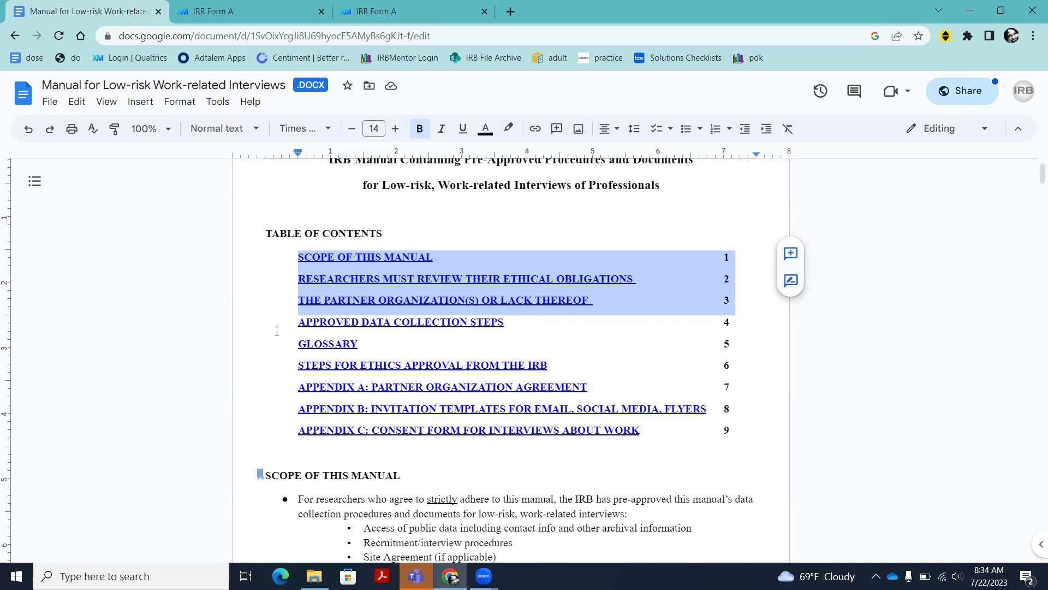
left_click_drag(276, 339, 277, 342)
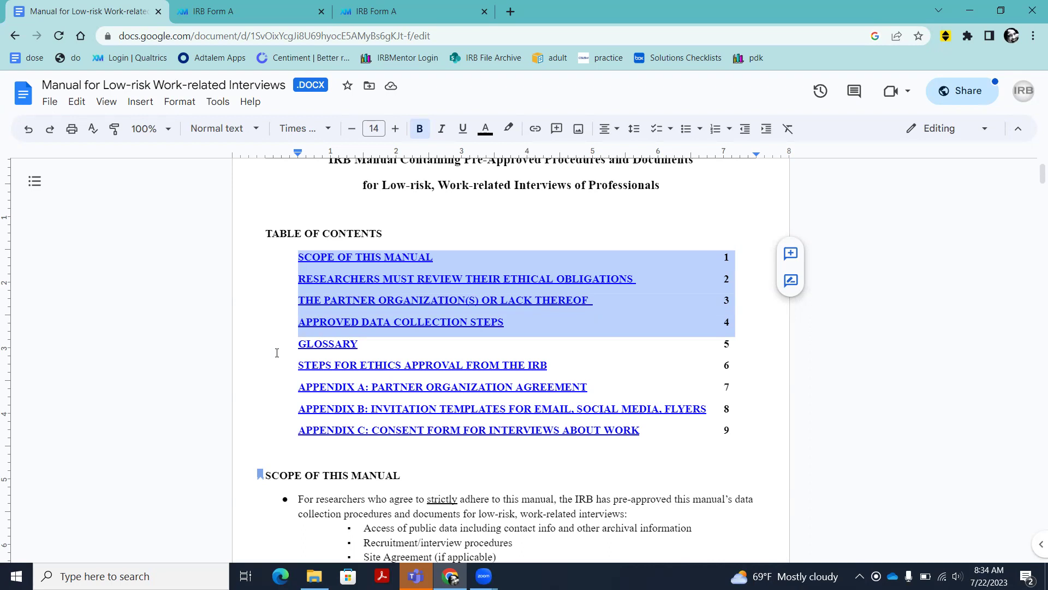
left_click_drag(277, 352, 279, 366)
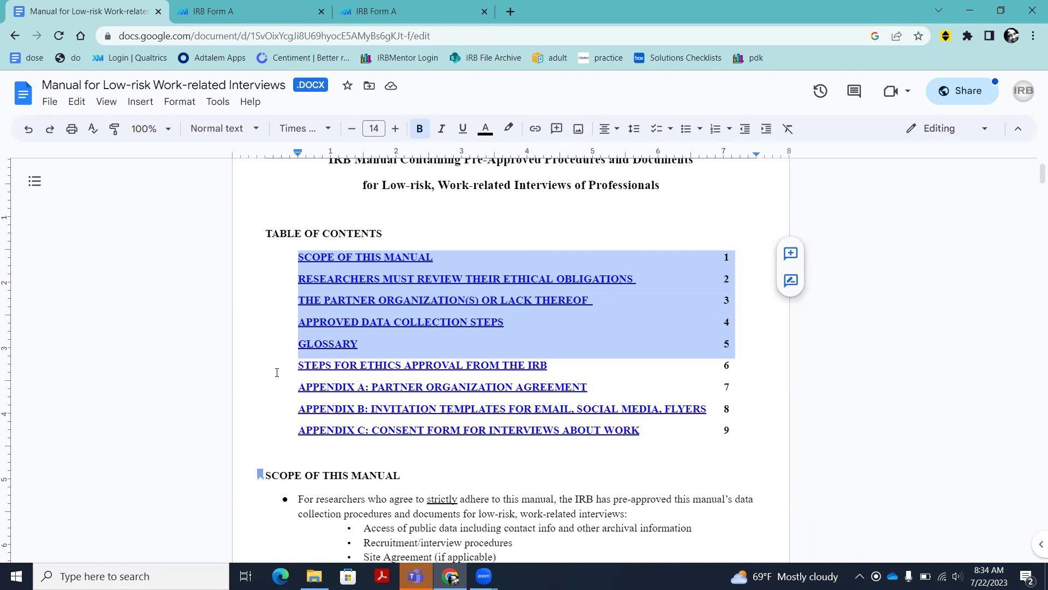
left_click_drag(277, 379, 277, 381)
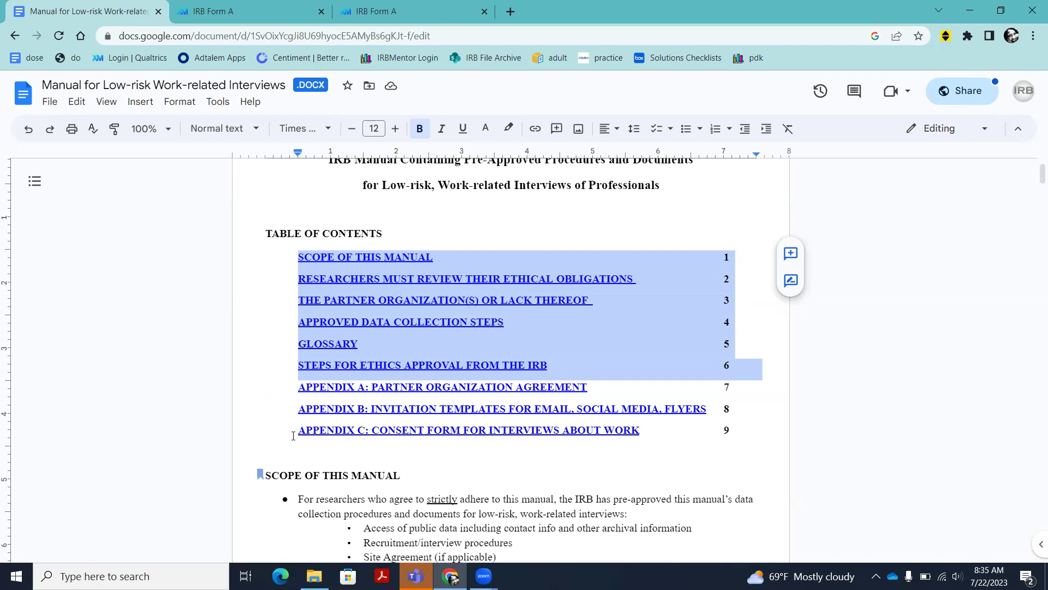
left_click(316, 456)
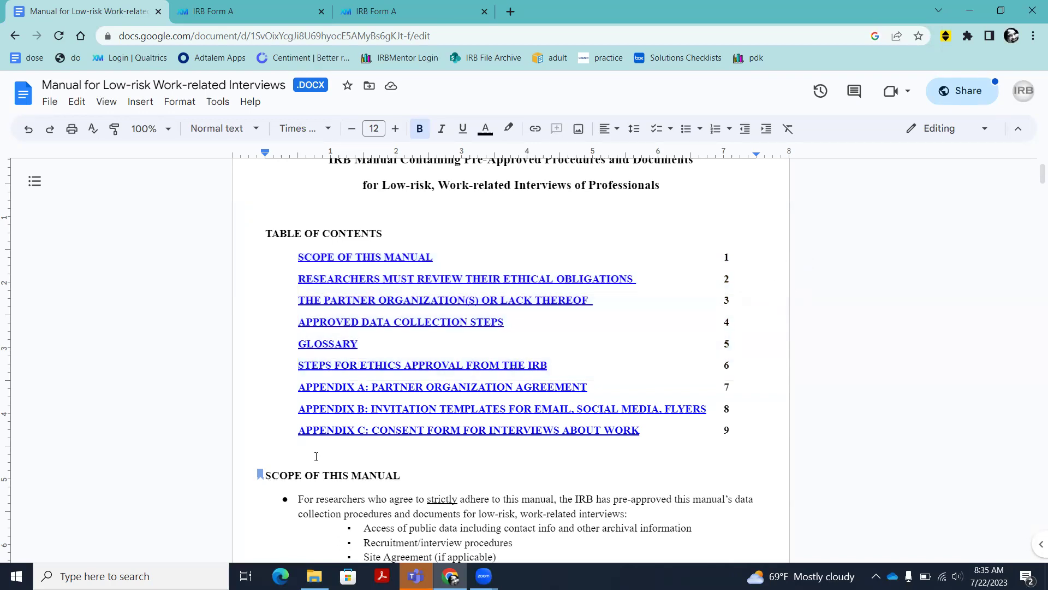
- Examine the Scope of This Manual section and the first researcher ethical obligations, items I to VII
scroll(316, 456, "down", 3)
scroll(316, 456, "down", 3)
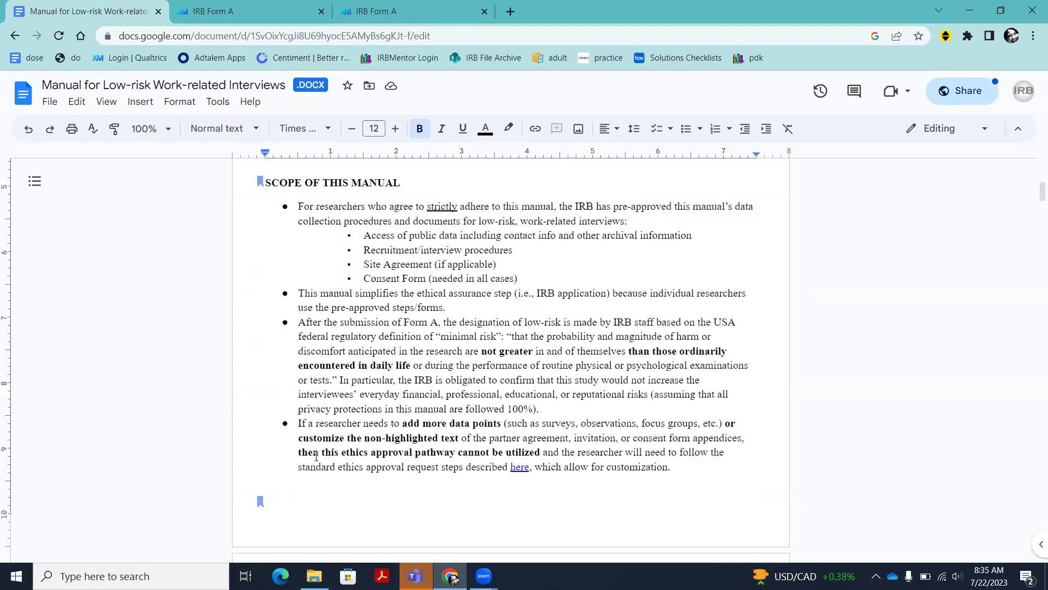
scroll(316, 456, "down", 5)
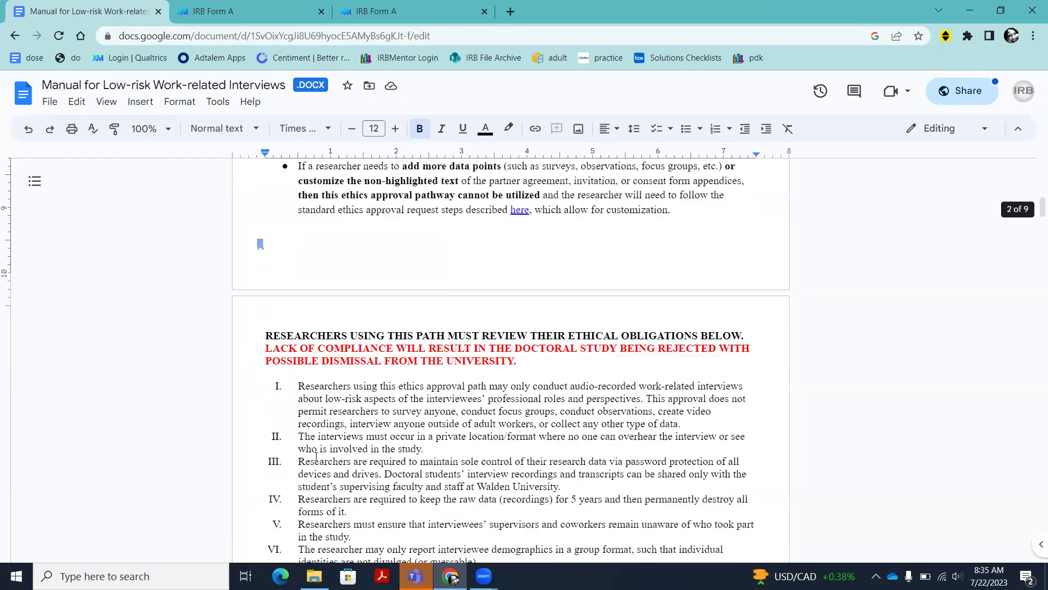
scroll(316, 455, "down", 2)
scroll(315, 456, "down", 1)
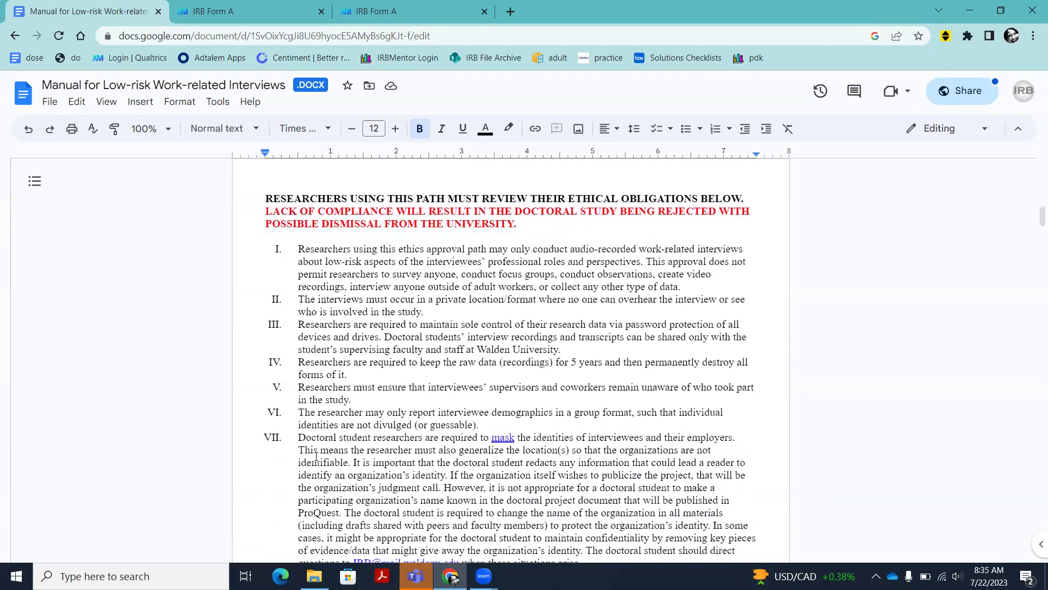
scroll(315, 456, "down", 1)
scroll(316, 456, "down", 1)
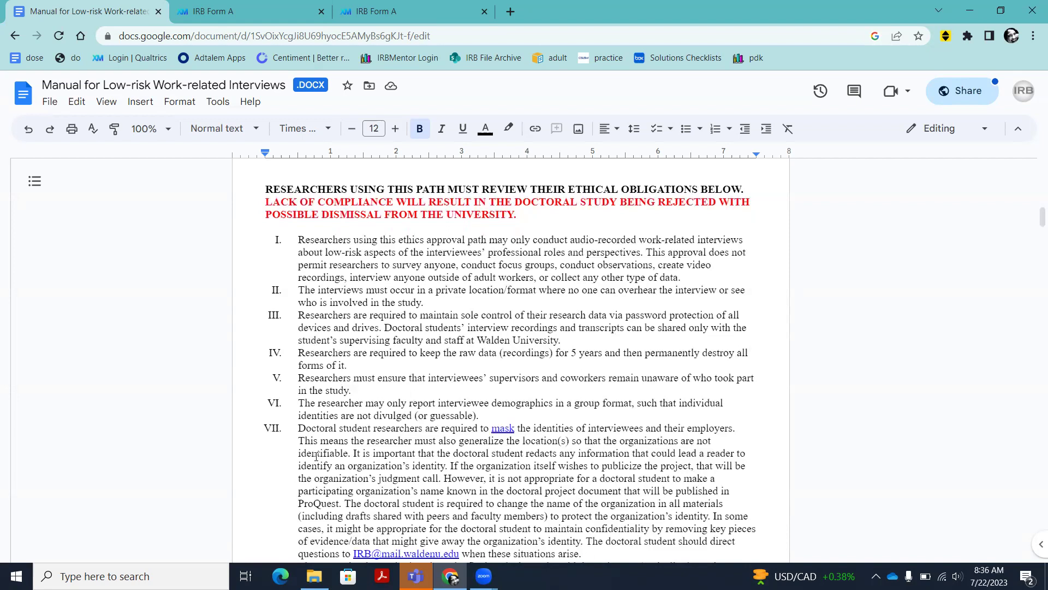
scroll(316, 456, "down", 1)
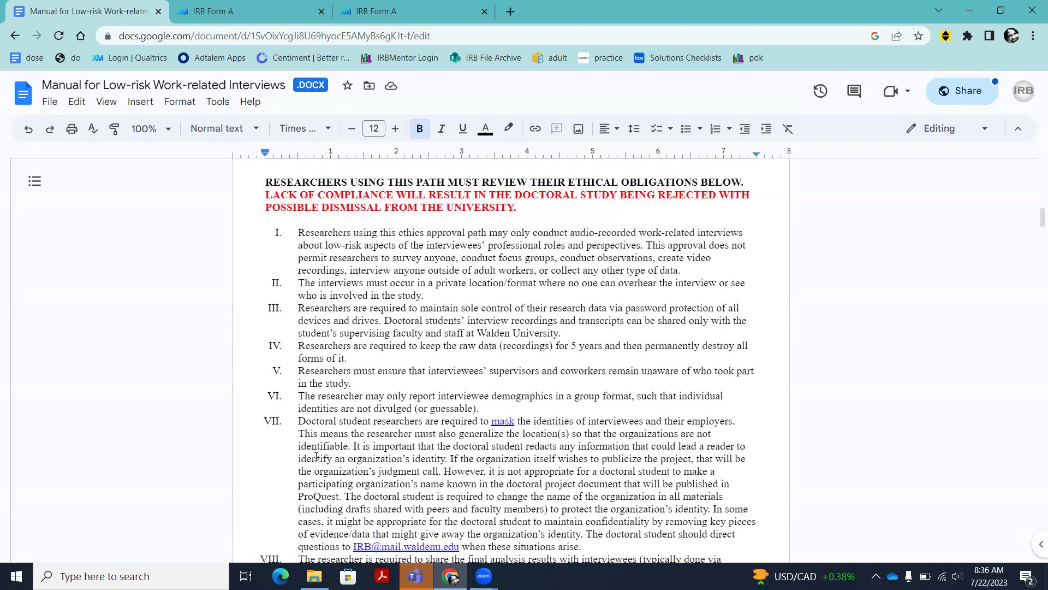
- Review the remaining ethical obligations through item XVIII and the faculty supervision requirements for doctoral studies
scroll(316, 456, "down", 2)
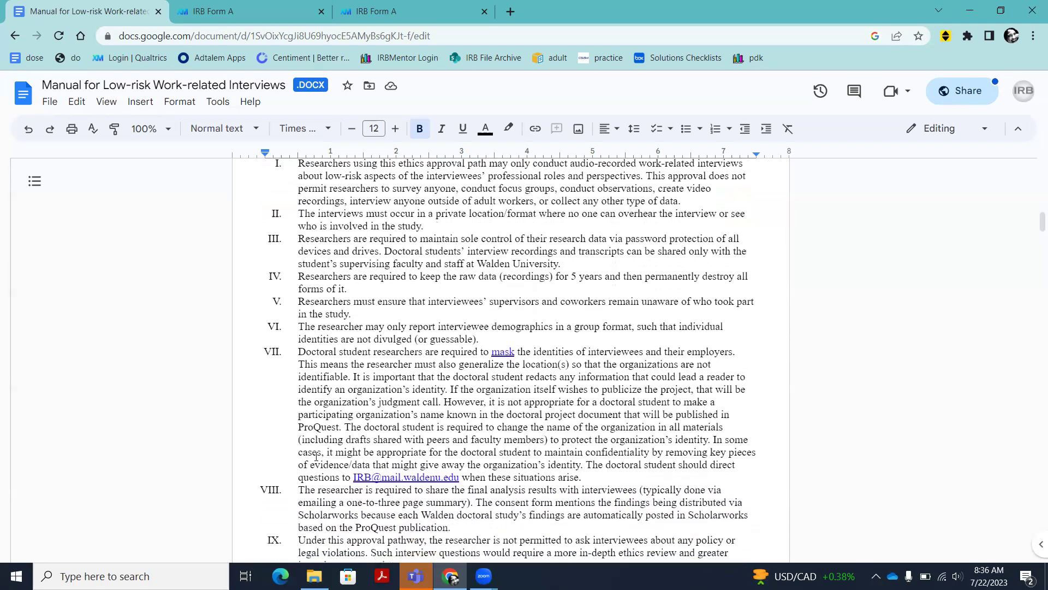
scroll(316, 456, "down", 4)
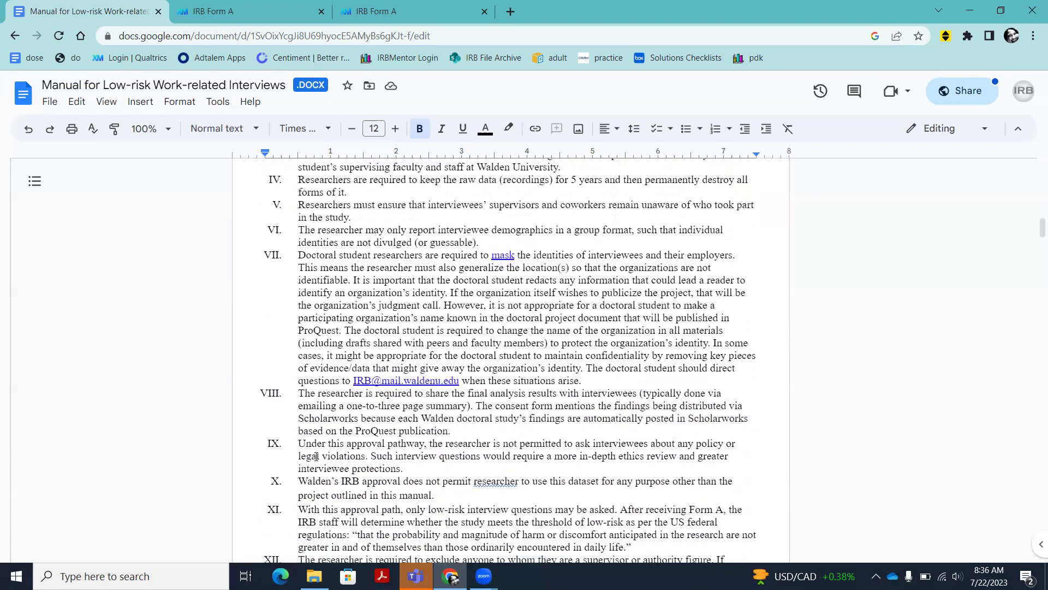
scroll(316, 456, "down", 3)
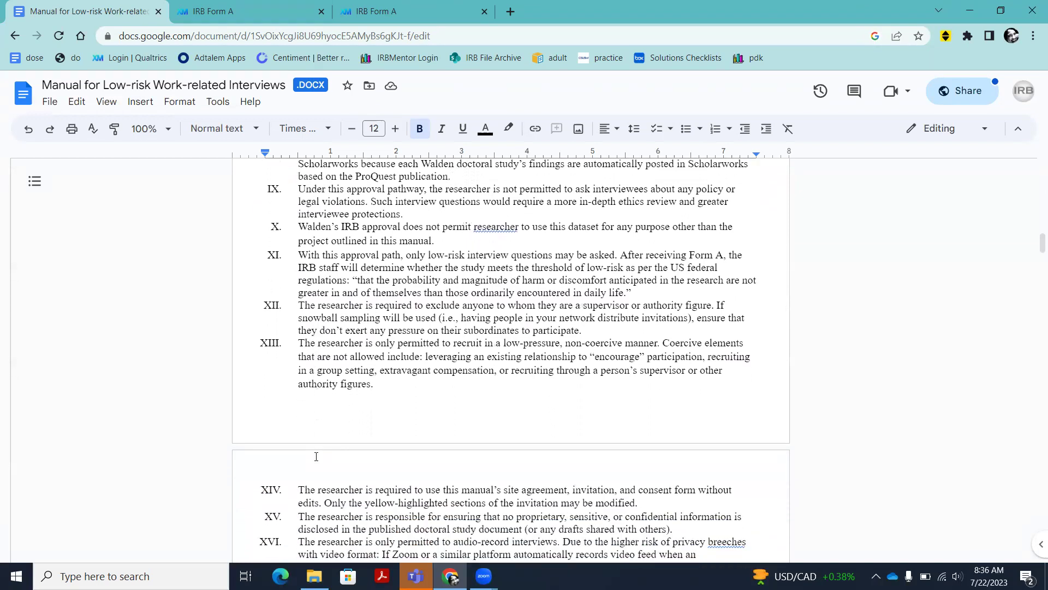
scroll(316, 456, "down", 3)
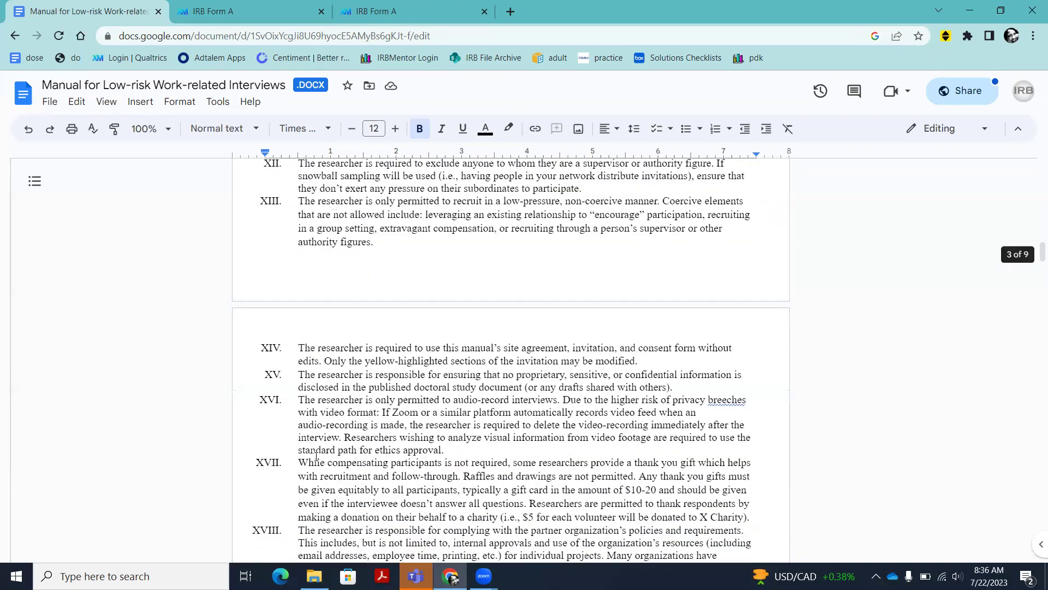
scroll(316, 457, "down", 4)
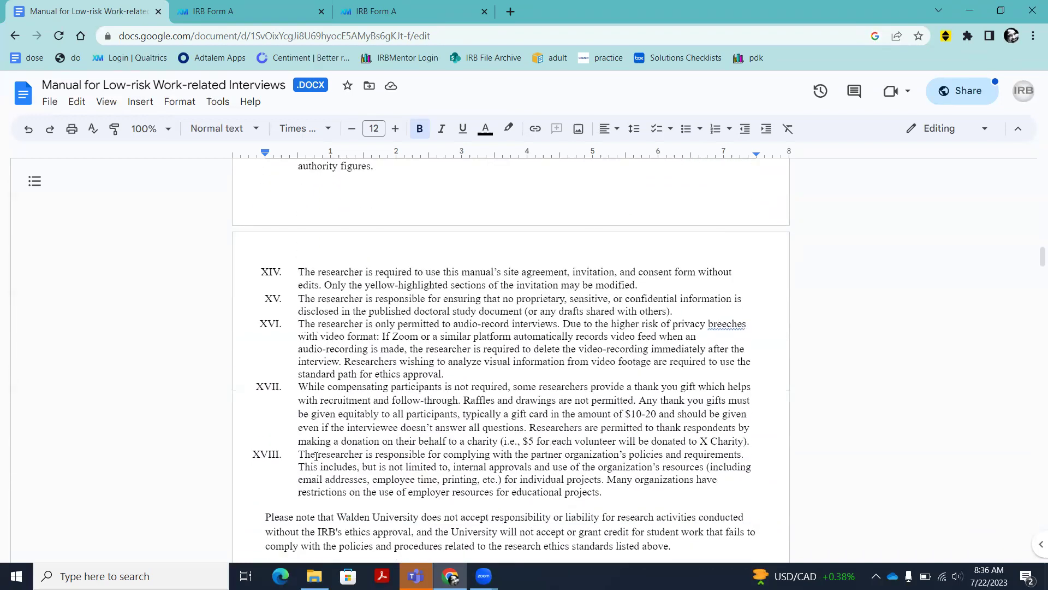
scroll(316, 457, "down", 3)
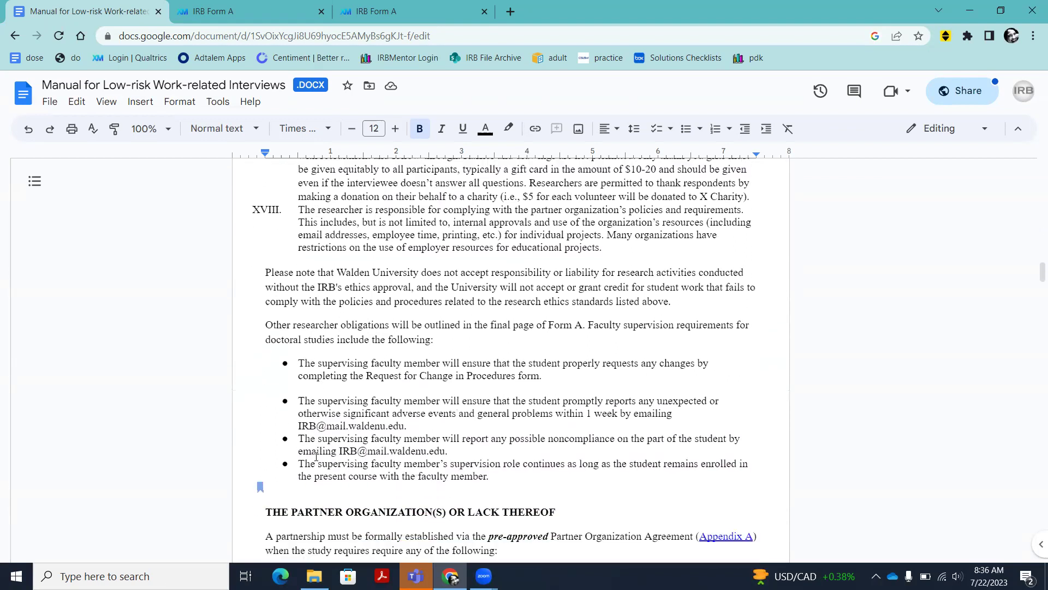
- Examine when a Partner Organization Agreement is required and the IRB-approved data collection steps
scroll(316, 456, "down", 3)
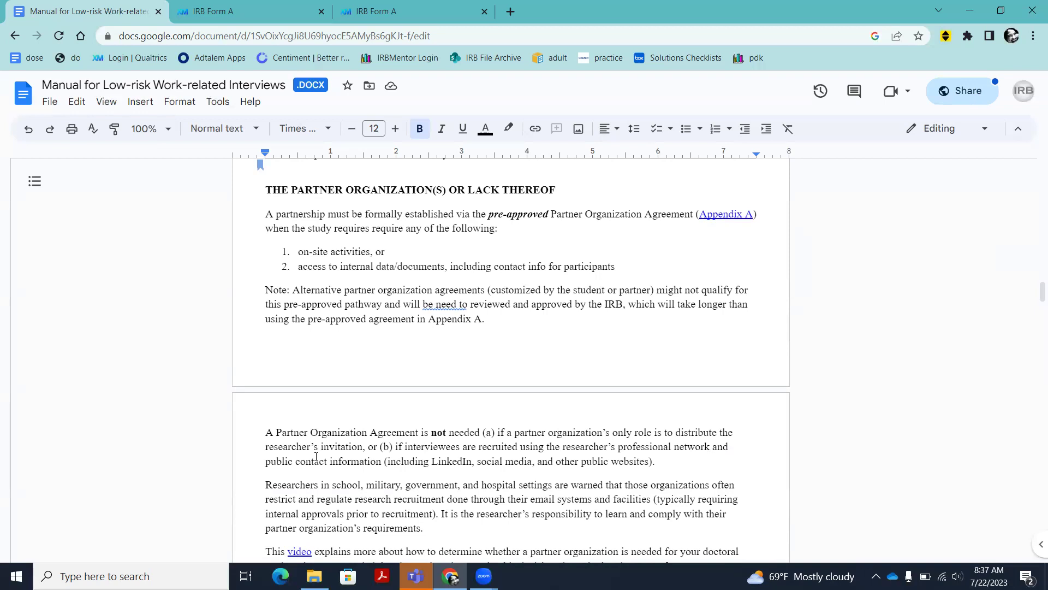
scroll(316, 456, "down", 3)
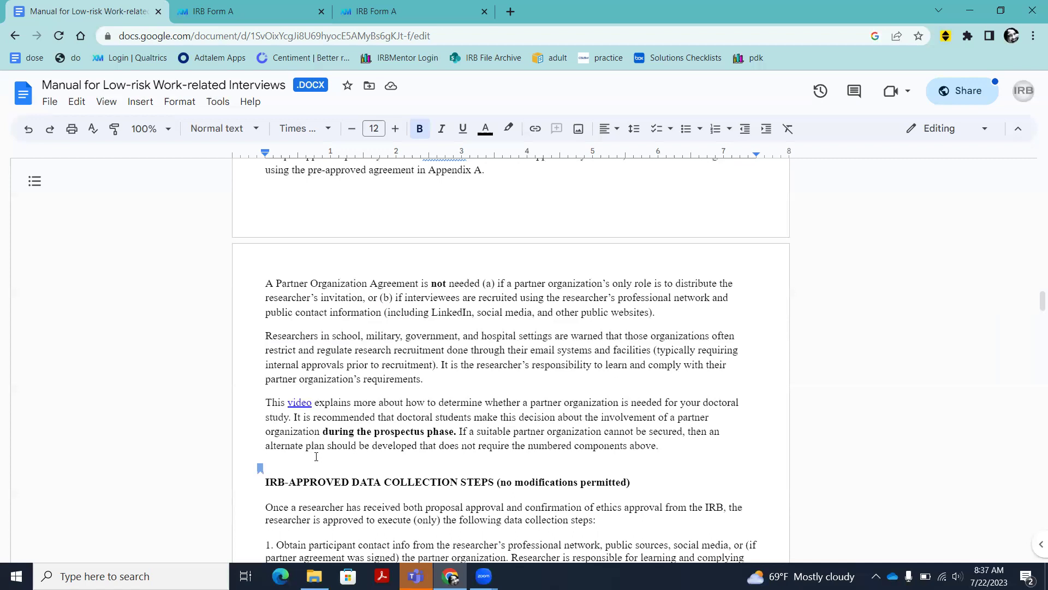
scroll(316, 456, "down", 3)
scroll(316, 456, "down", 3)
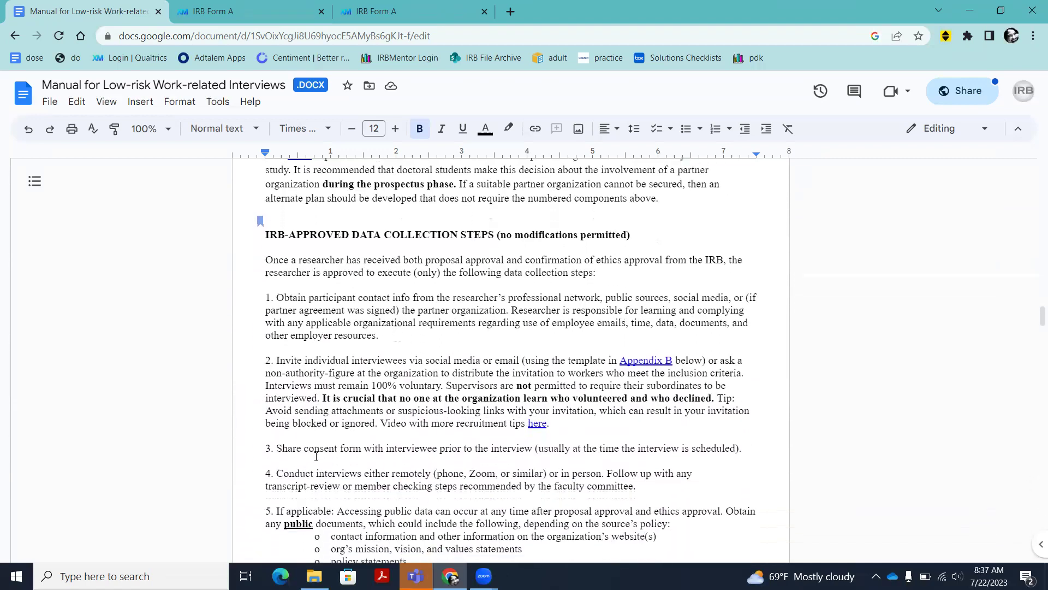
scroll(316, 456, "down", 1)
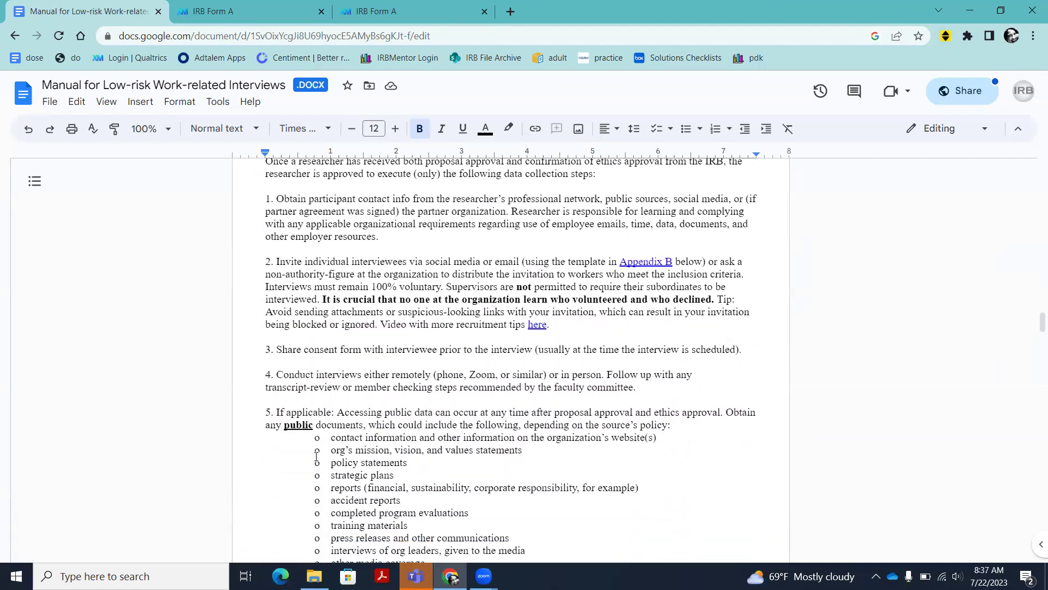
scroll(316, 456, "up", 2)
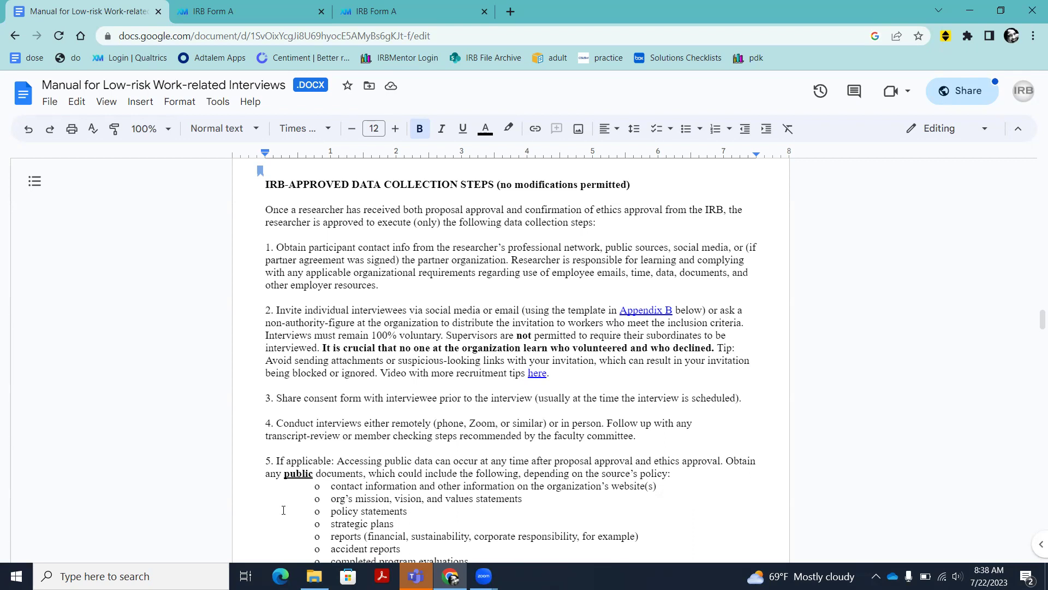
- Examine the list of permitted public documents, the Glossary of Terms and the steps for ethics approval from the IRB
scroll(283, 510, "down", 7)
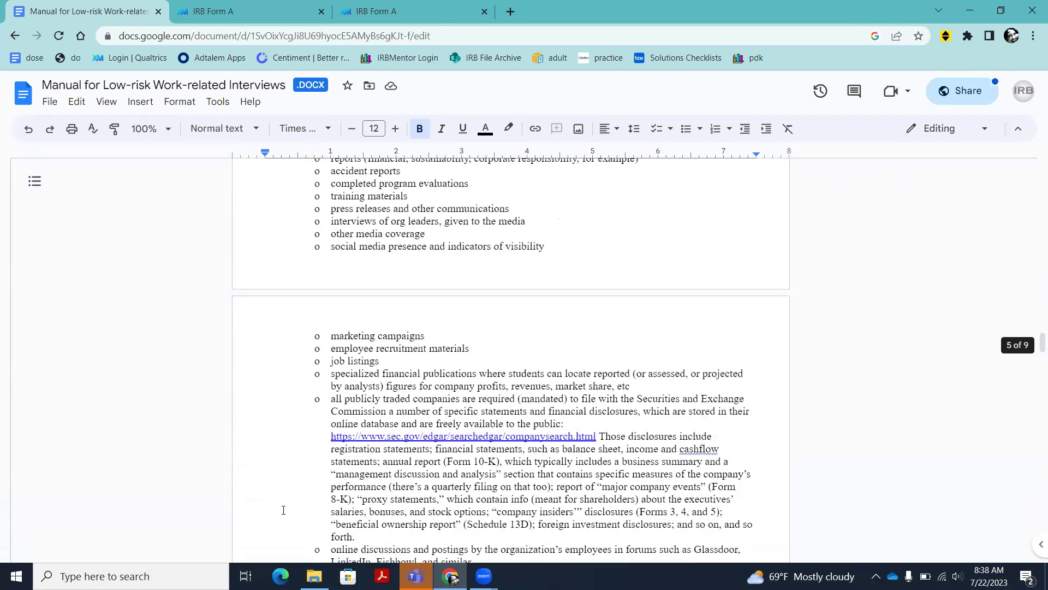
scroll(283, 510, "down", 4)
scroll(284, 510, "down", 12)
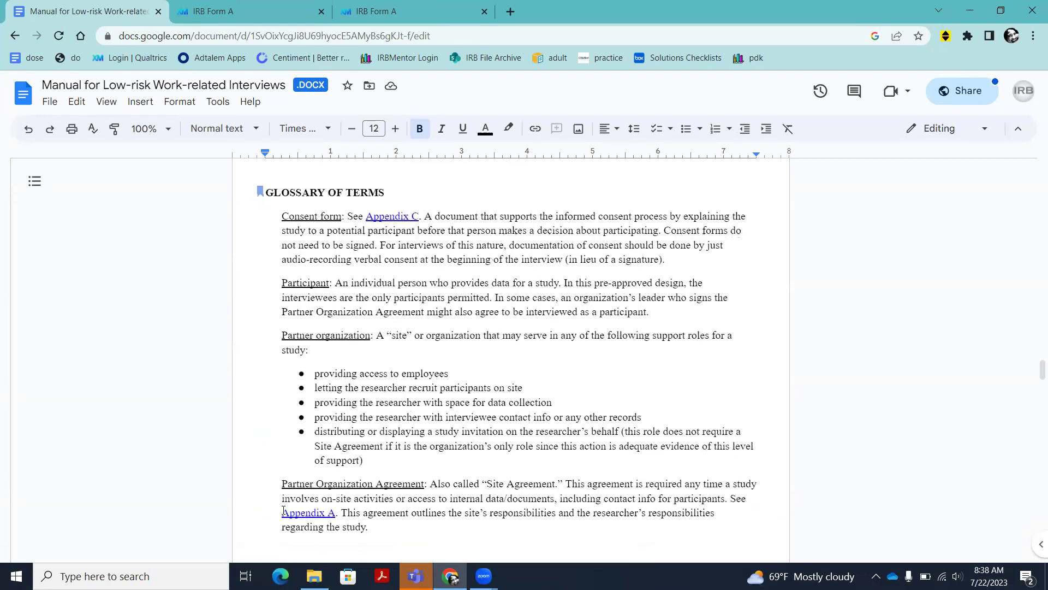
scroll(283, 510, "down", 4)
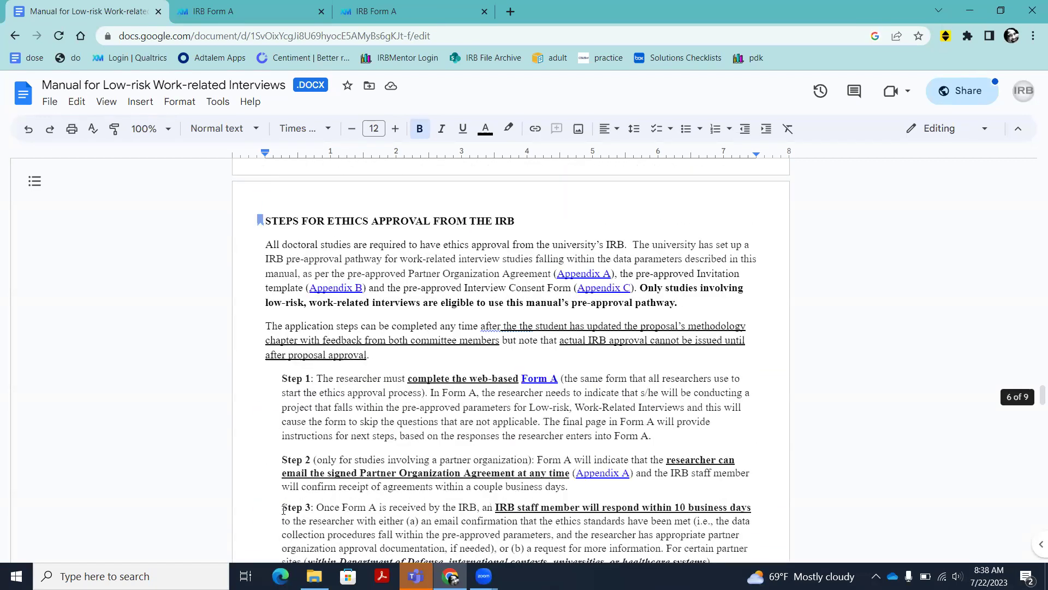
scroll(283, 510, "down", 6)
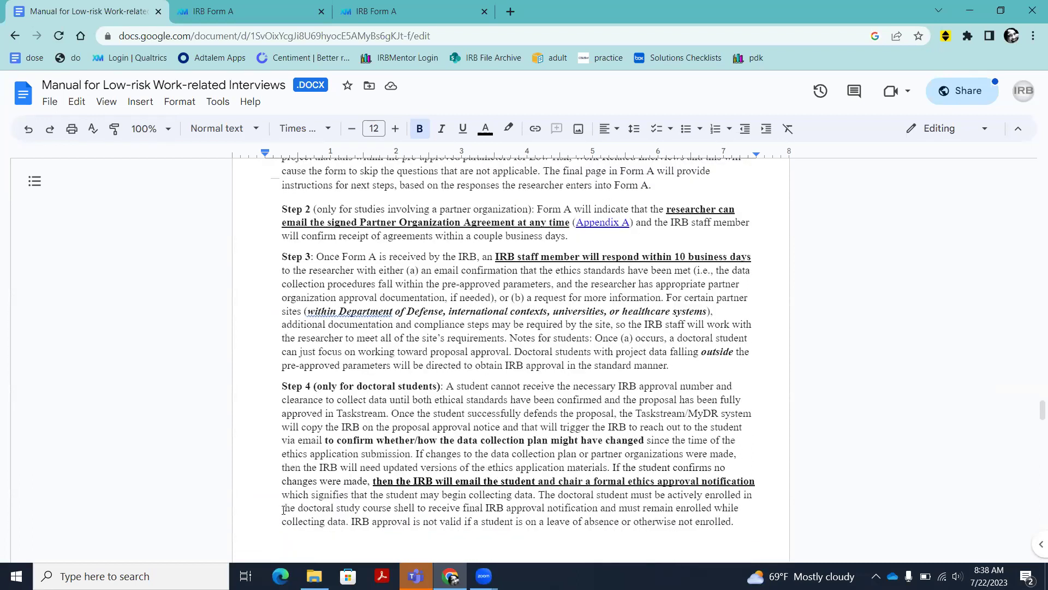
- Review the Appendix A Partner Organization Agreement from its highlighted insert fields to the signature lines
scroll(283, 510, "down", 7)
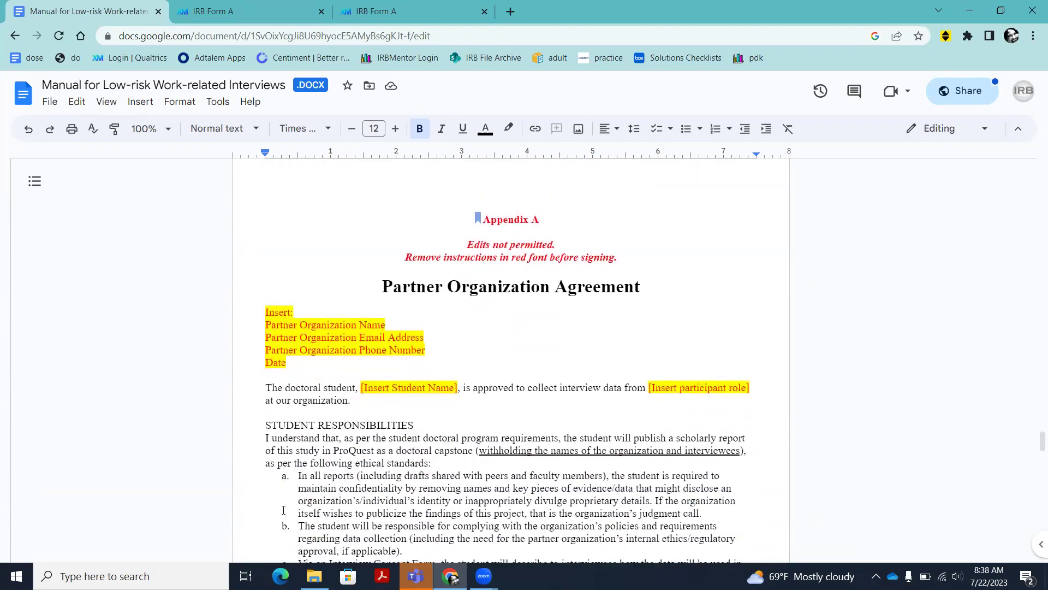
scroll(284, 510, "down", 1)
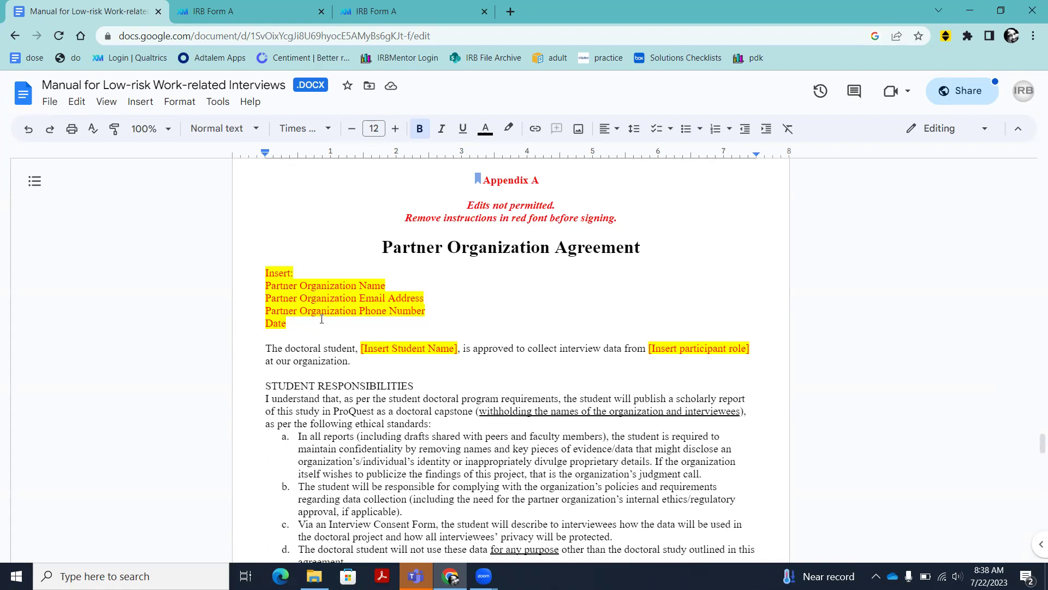
scroll(322, 319, "down", 2)
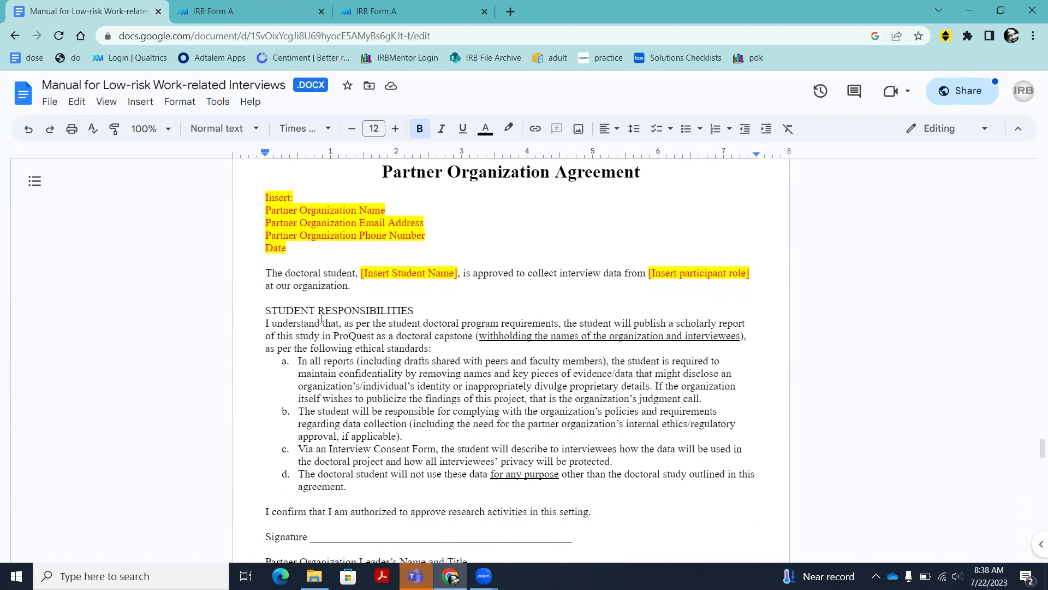
scroll(321, 319, "down", 2)
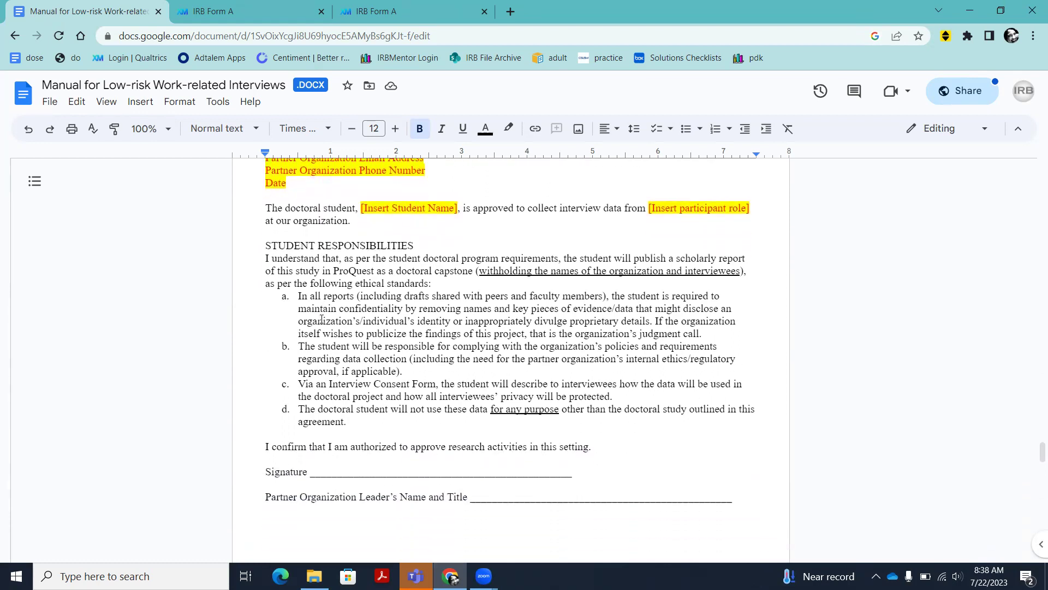
- Examine the Appendix B invitation template, including its tips for email format and social media
scroll(321, 319, "down", 2)
scroll(322, 319, "down", 5)
scroll(321, 319, "down", 6)
scroll(322, 319, "up", 2)
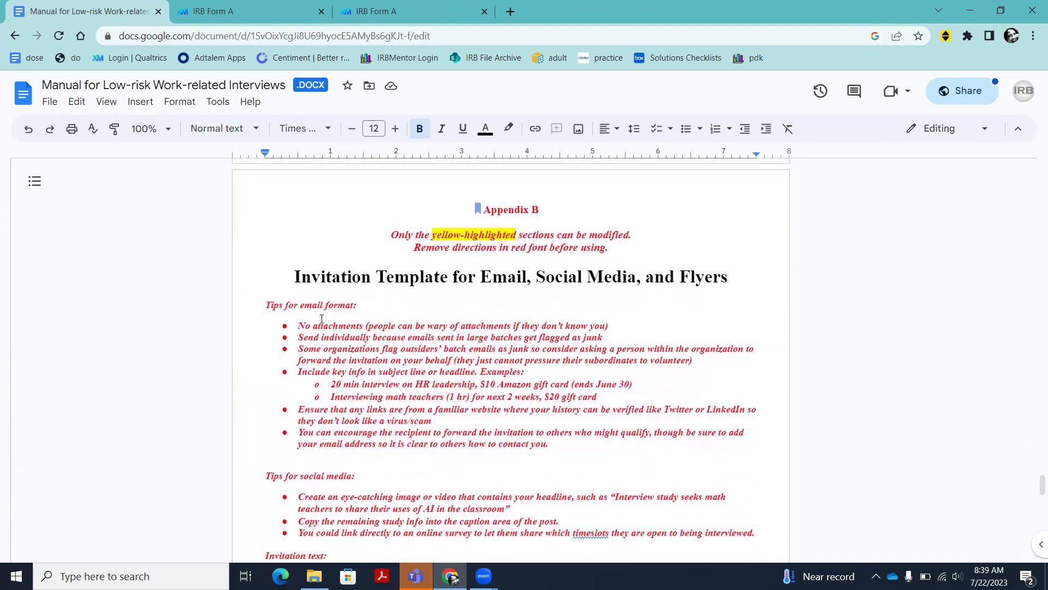
scroll(322, 319, "down", 1)
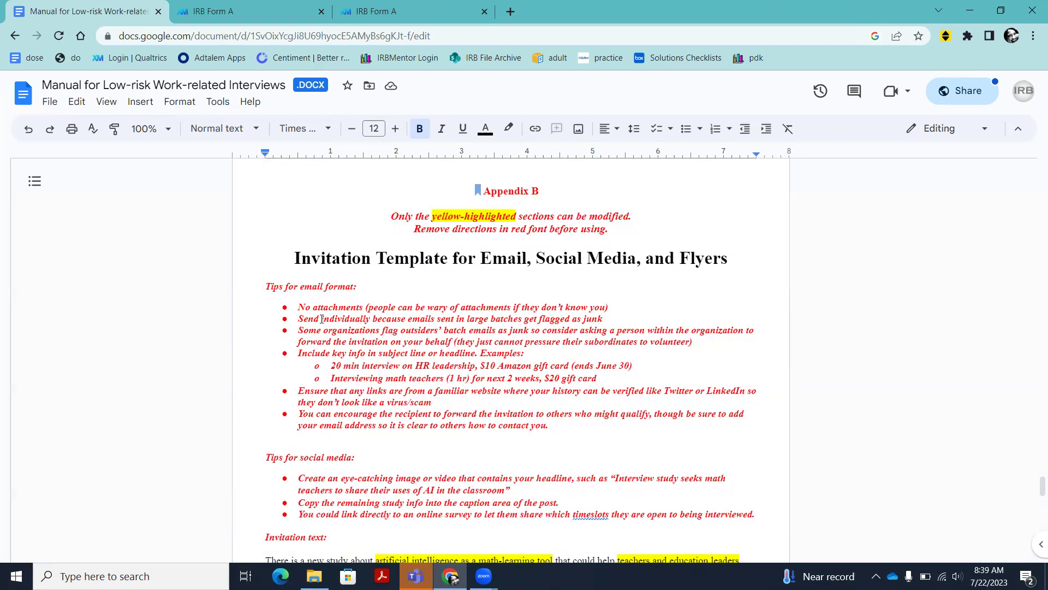
- Examine the Appendix B invitation text with its study details, volunteer requirements and contact line, rechecking the email and social media tips
scroll(321, 319, "down", 5)
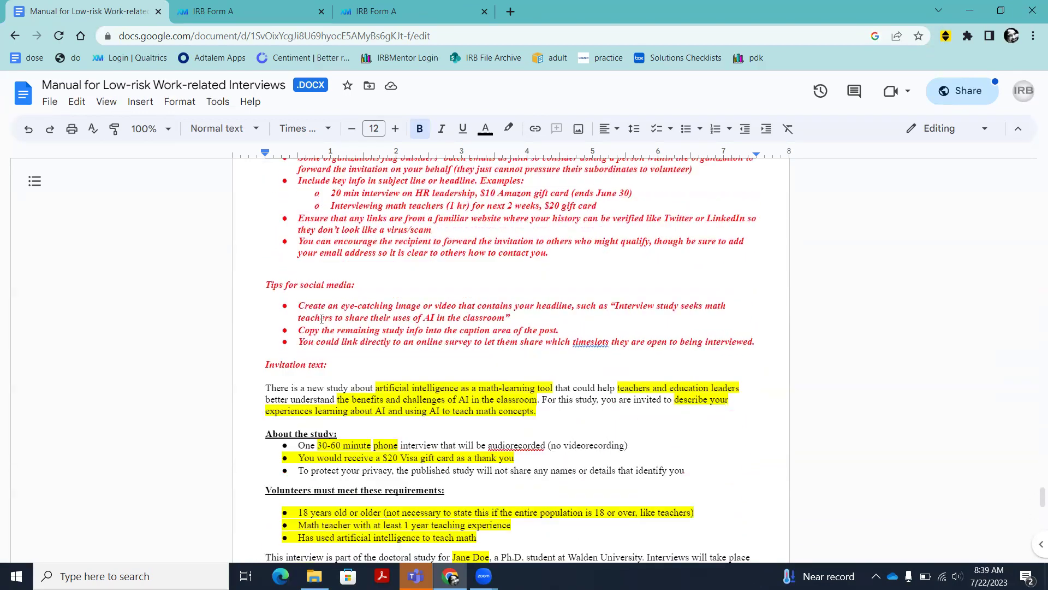
scroll(321, 319, "down", 1)
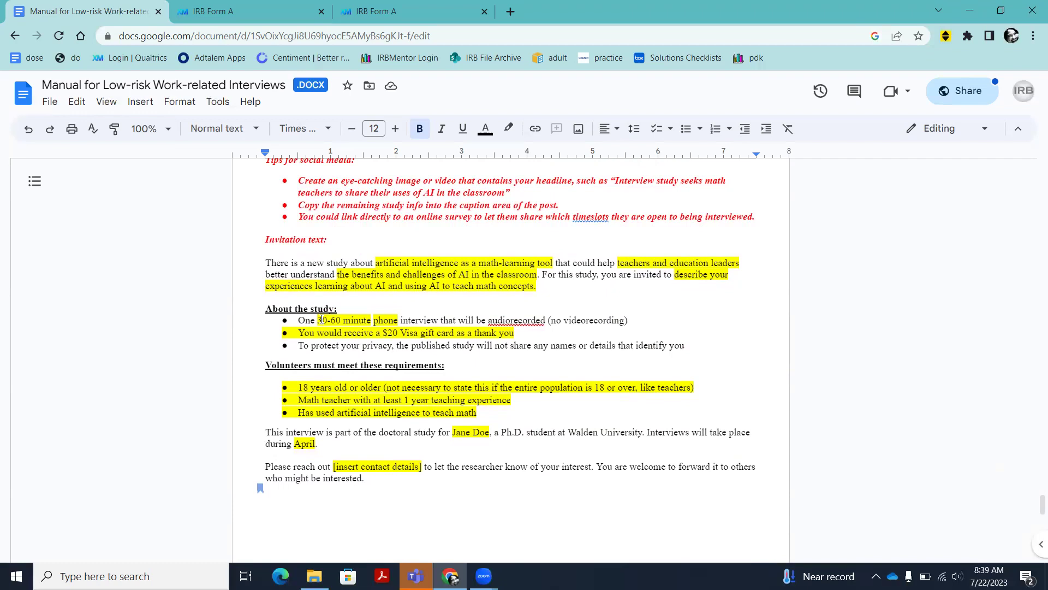
scroll(322, 319, "up", 3)
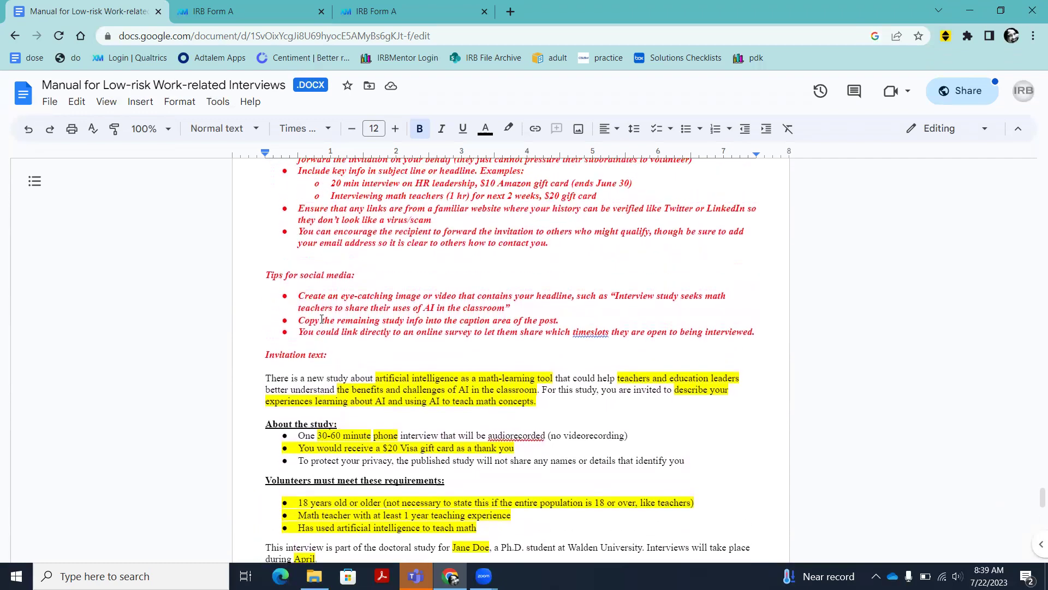
scroll(322, 318, "up", 1)
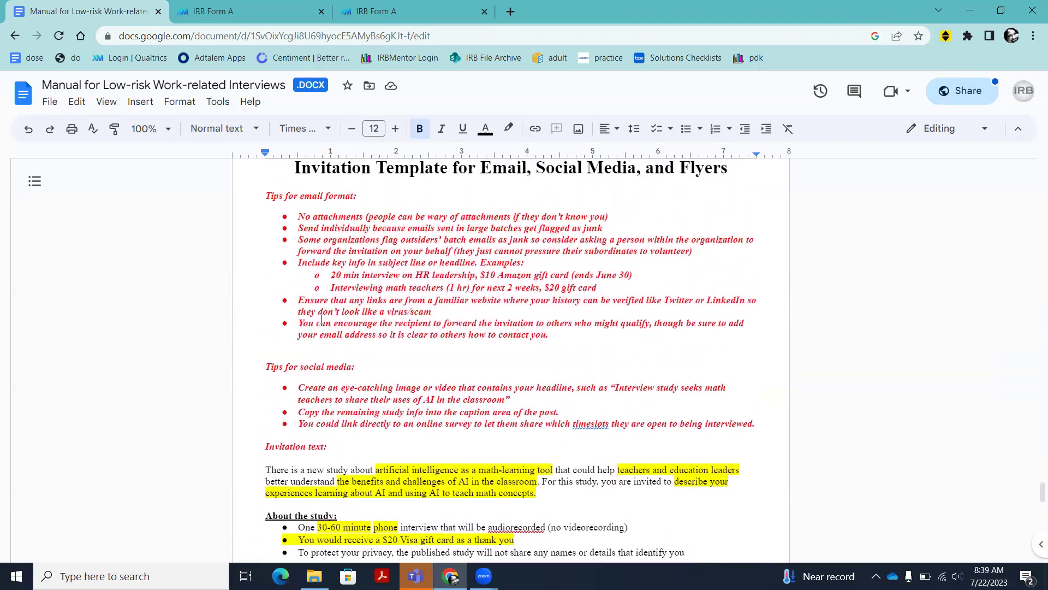
scroll(322, 319, "down", 1)
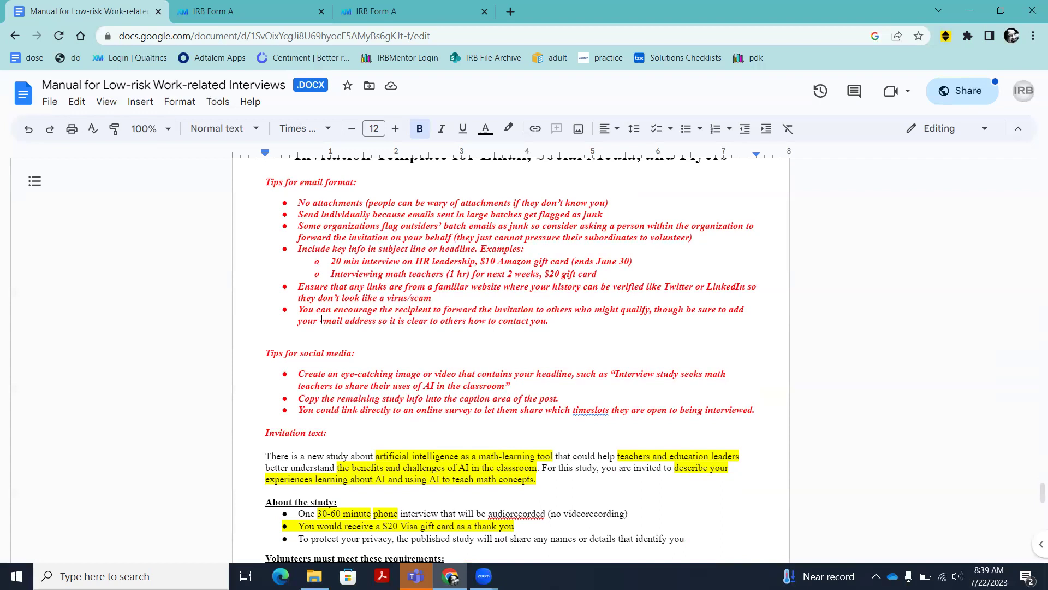
scroll(321, 318, "down", 6)
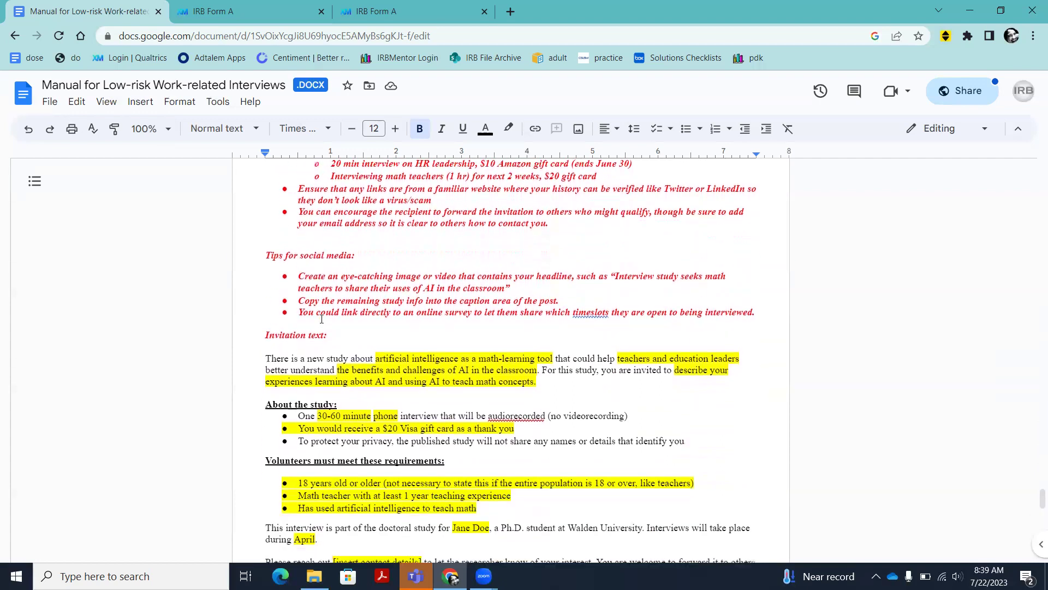
scroll(322, 319, "down", 5)
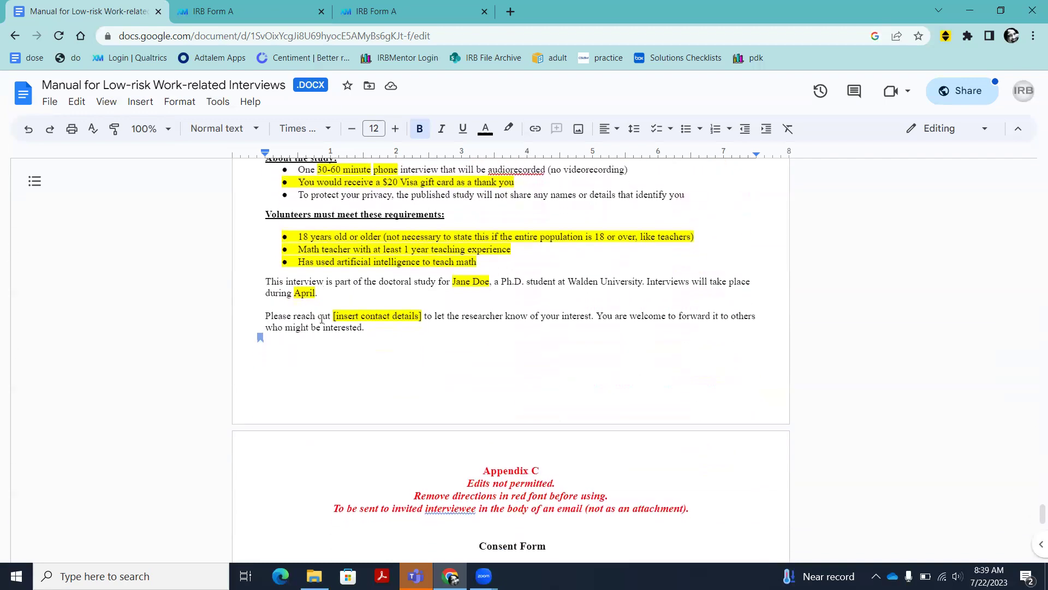
- Examine the Appendix C consent form from its usage directions to the privacy and contact sections
scroll(321, 319, "down", 1)
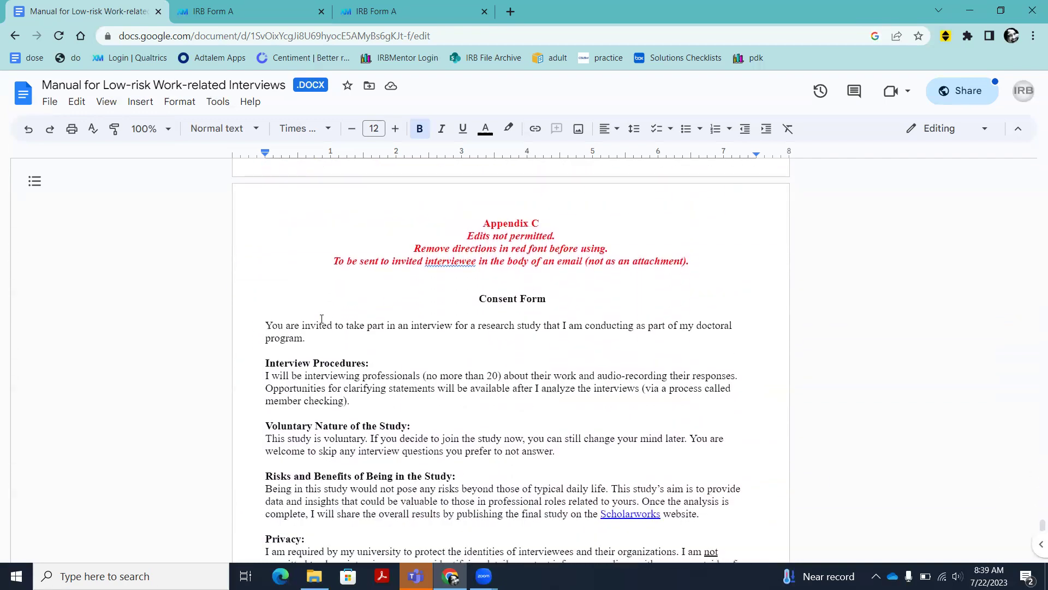
scroll(322, 319, "down", 2)
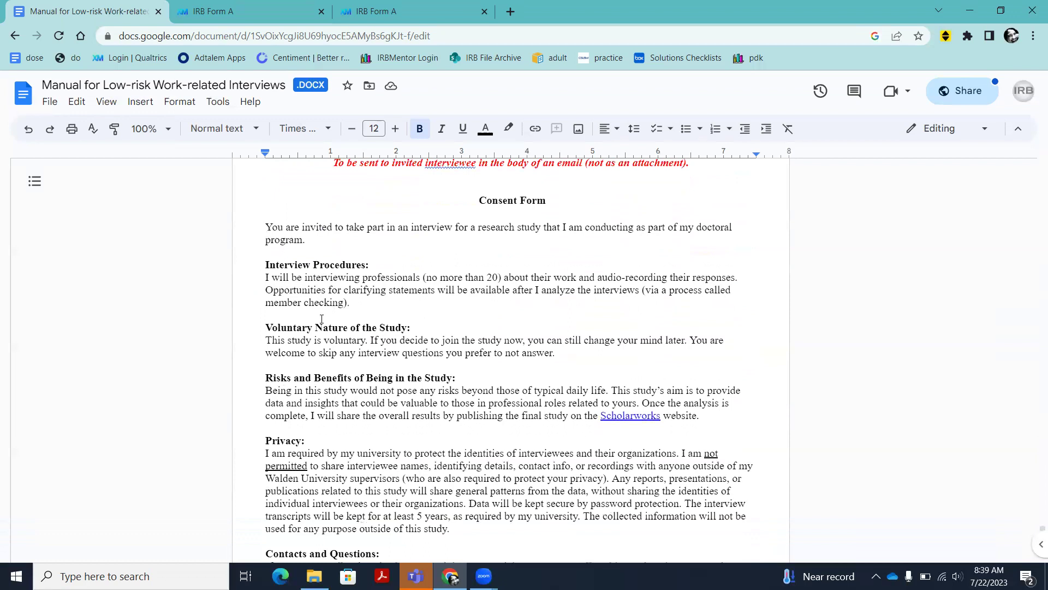
scroll(321, 319, "down", 4)
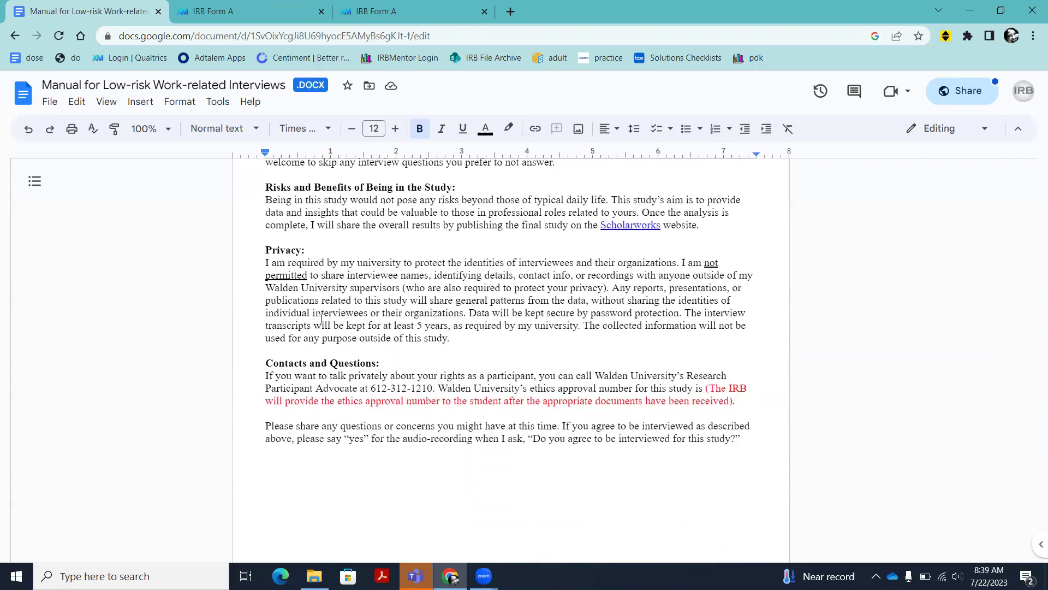
scroll(322, 319, "up", 4)
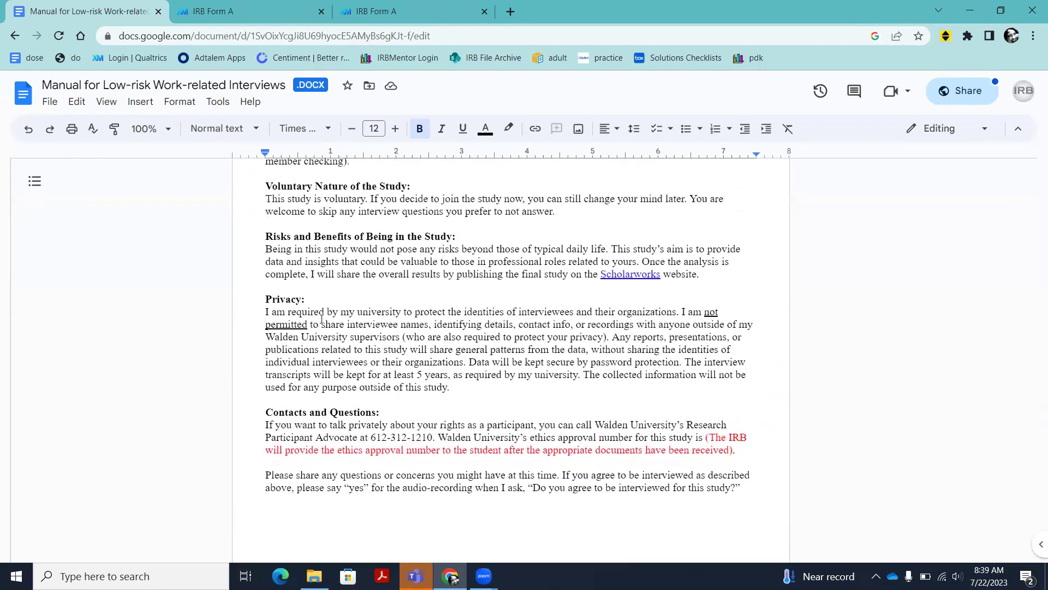
scroll(322, 319, "up", 2)
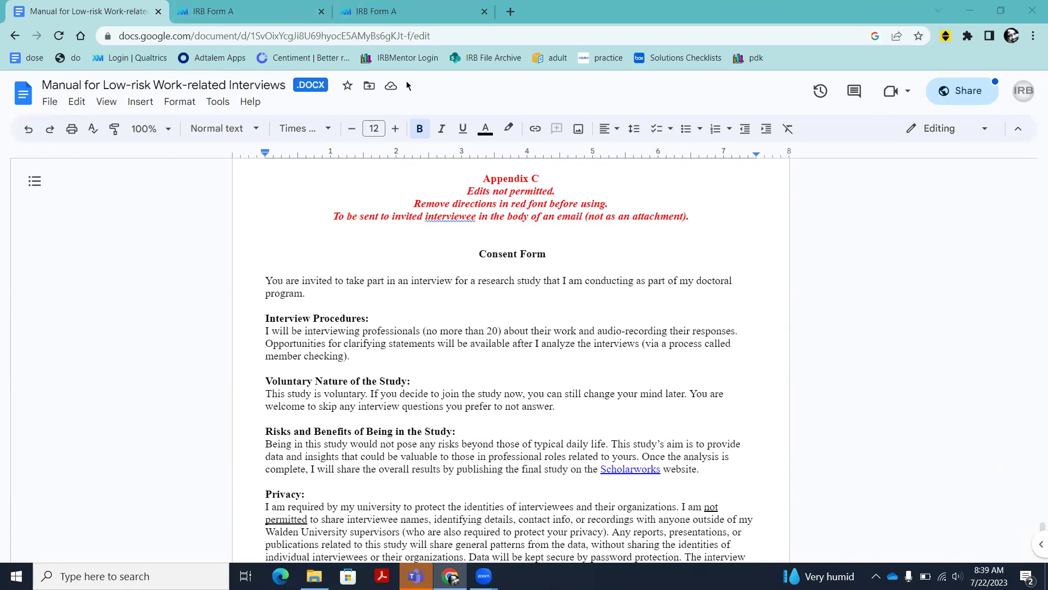
- Return to IRB Form A and answer Yes to 3f items I and II on professional-role interviews and a private location/format
left_click(238, 13)
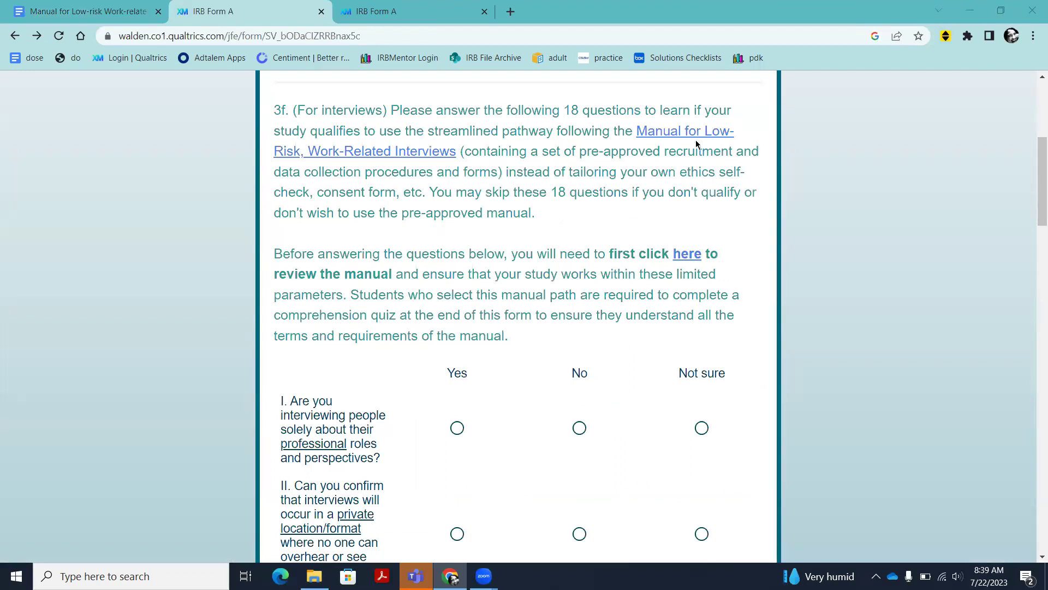
left_click(856, 44)
scroll(537, 252, "down", 1)
scroll(538, 251, "down", 2)
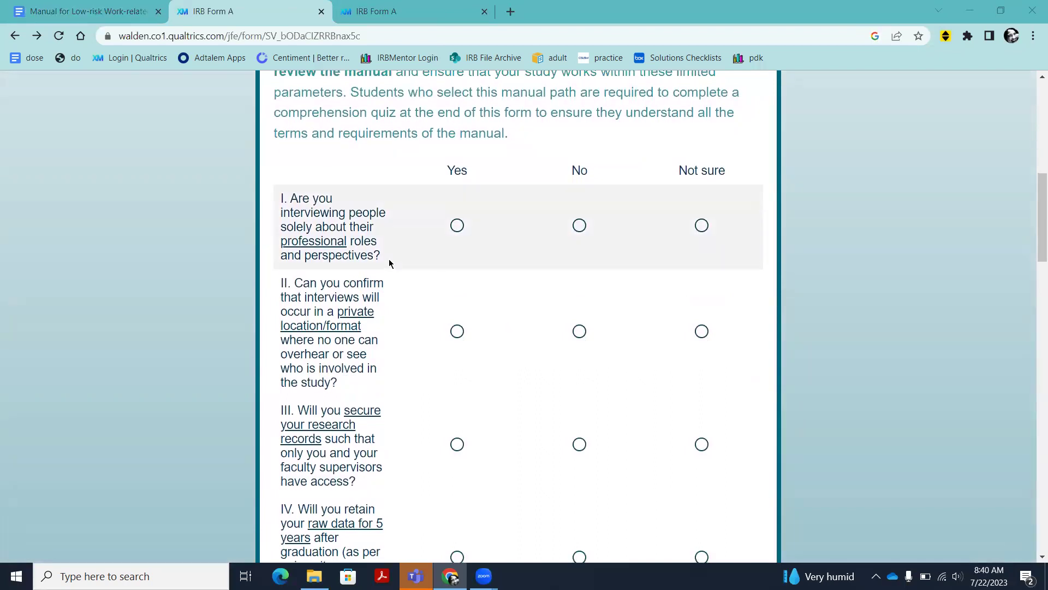
left_click(457, 226)
scroll(452, 289, "down", 1)
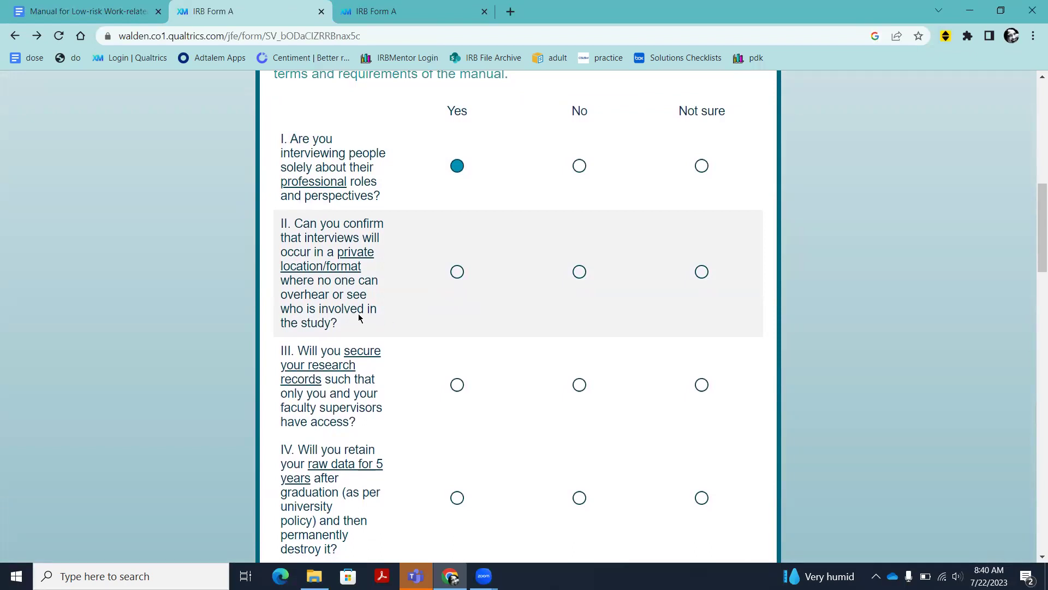
left_click(457, 272)
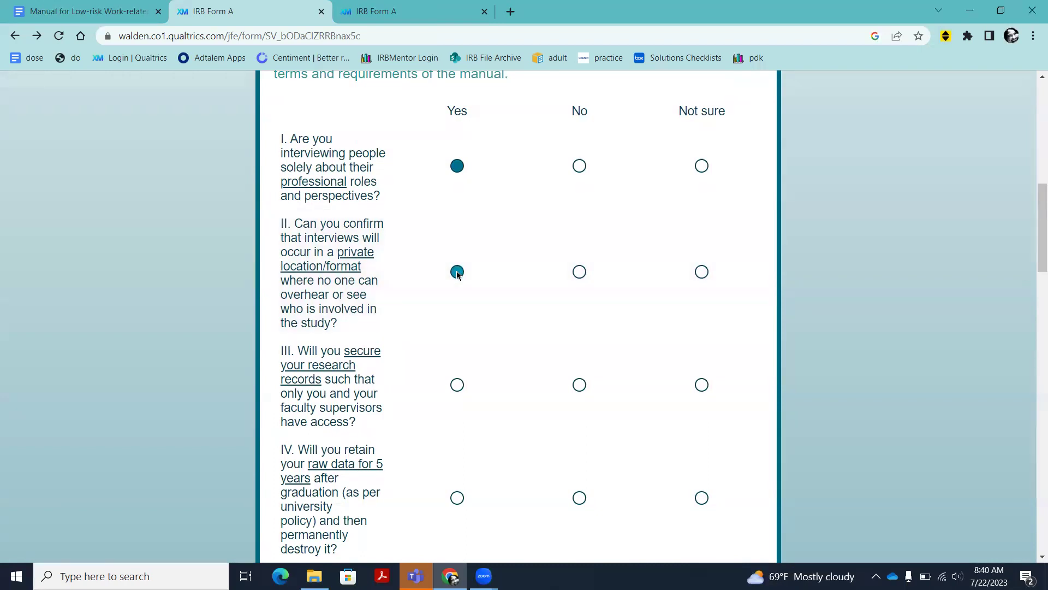
- Answer Yes to 3f items III and IV on securing research records and retaining raw data for 5 years
scroll(457, 273, "down", 1)
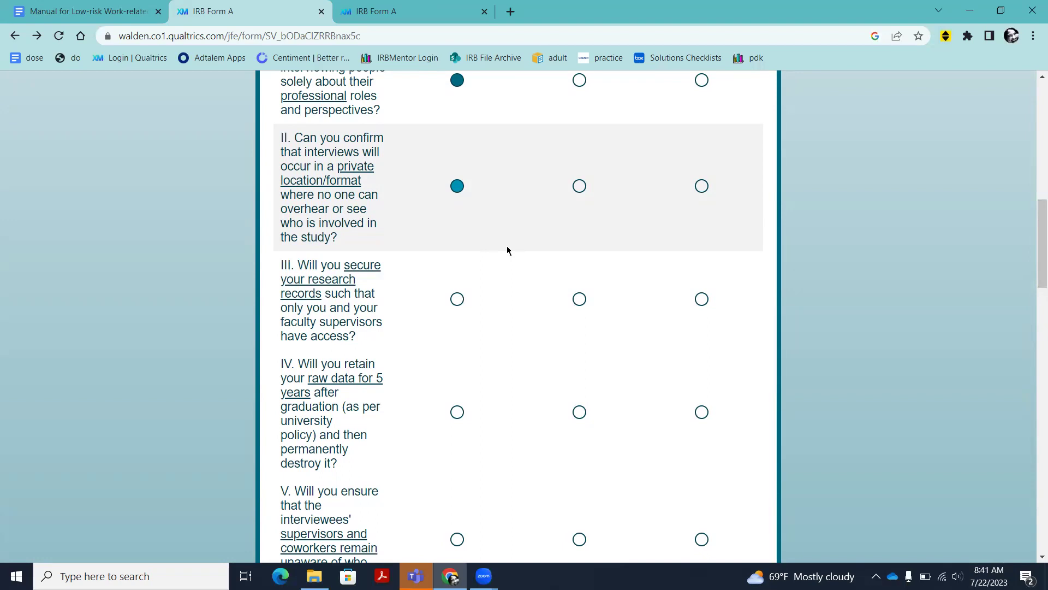
scroll(507, 251, "down", 2)
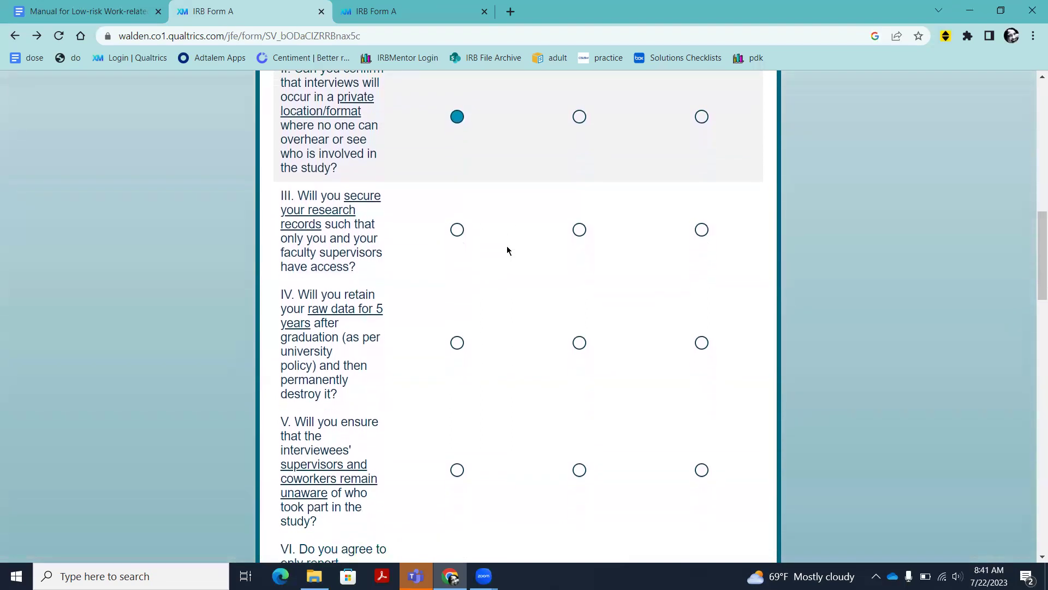
scroll(508, 250, "down", 1)
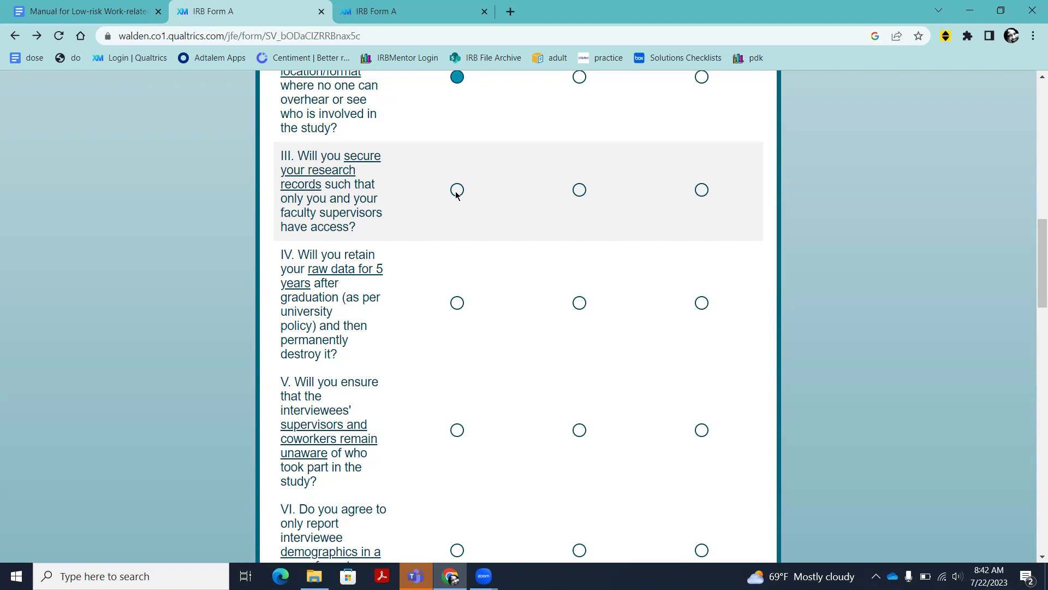
left_click(457, 190)
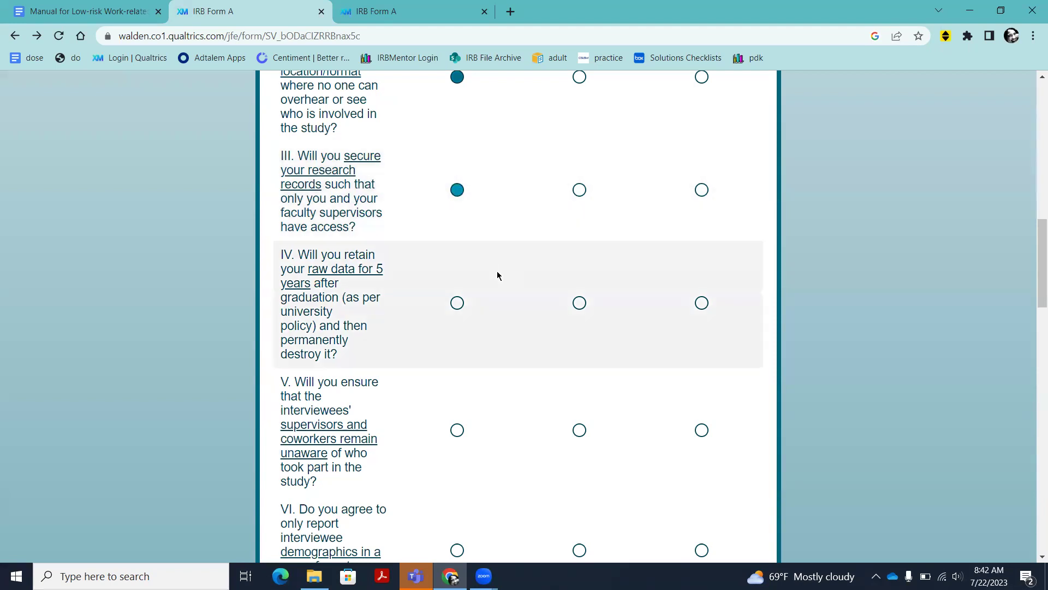
scroll(502, 290, "down", 2)
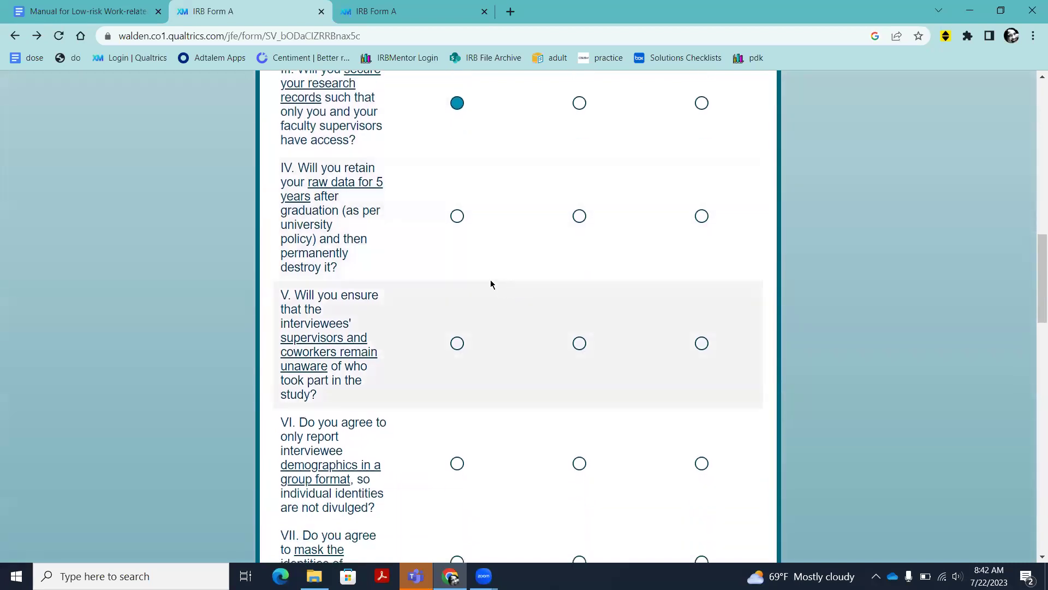
left_click(456, 219)
- Answer Yes to 3f items V to VII on keeping supervisors and coworkers unaware, group-format demographics and masked identities
scroll(481, 271, "down", 3)
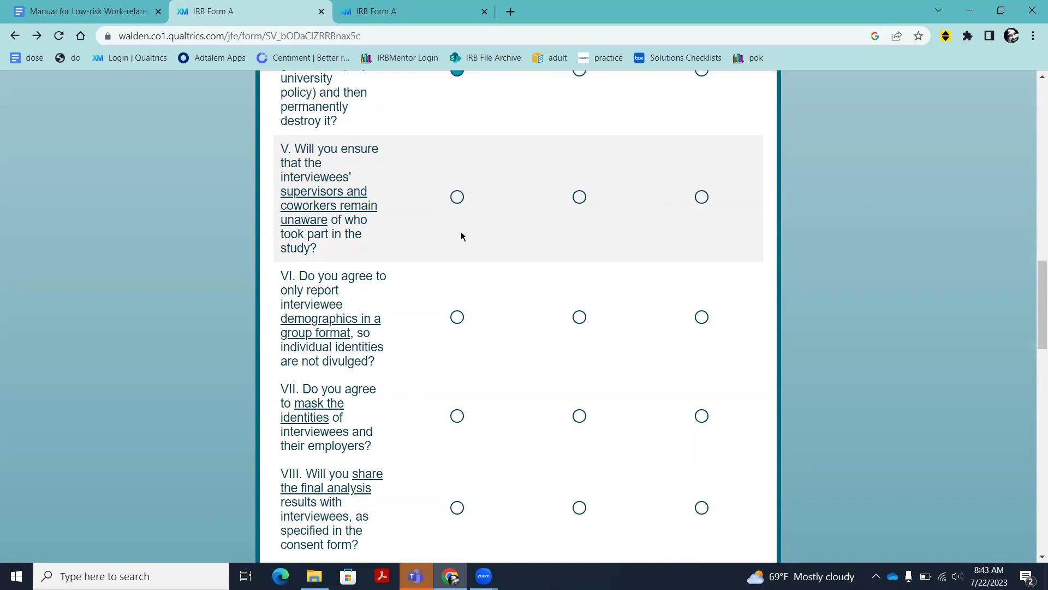
left_click(458, 196)
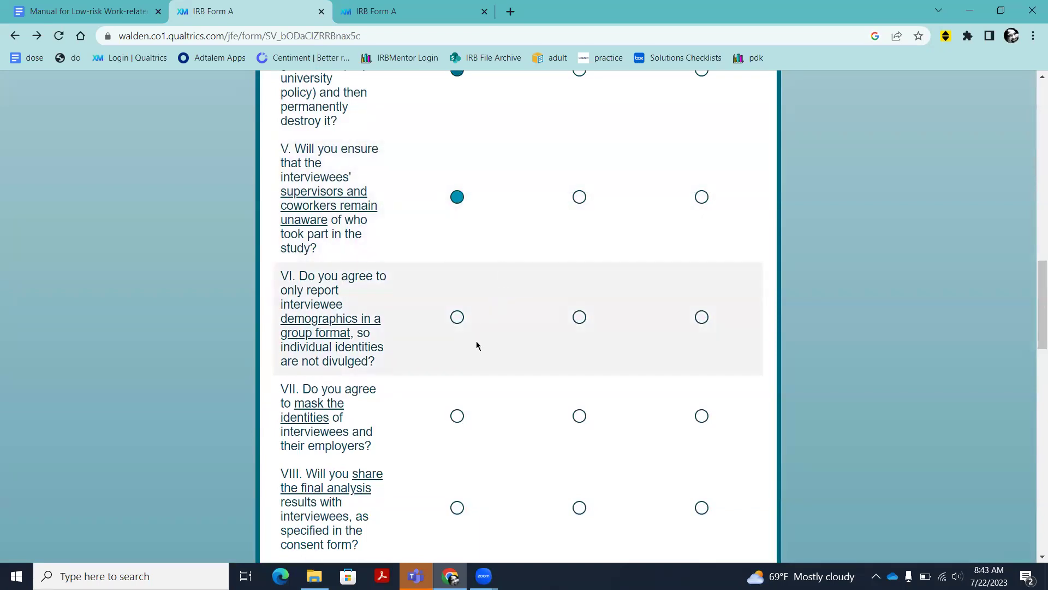
scroll(476, 344, "down", 2)
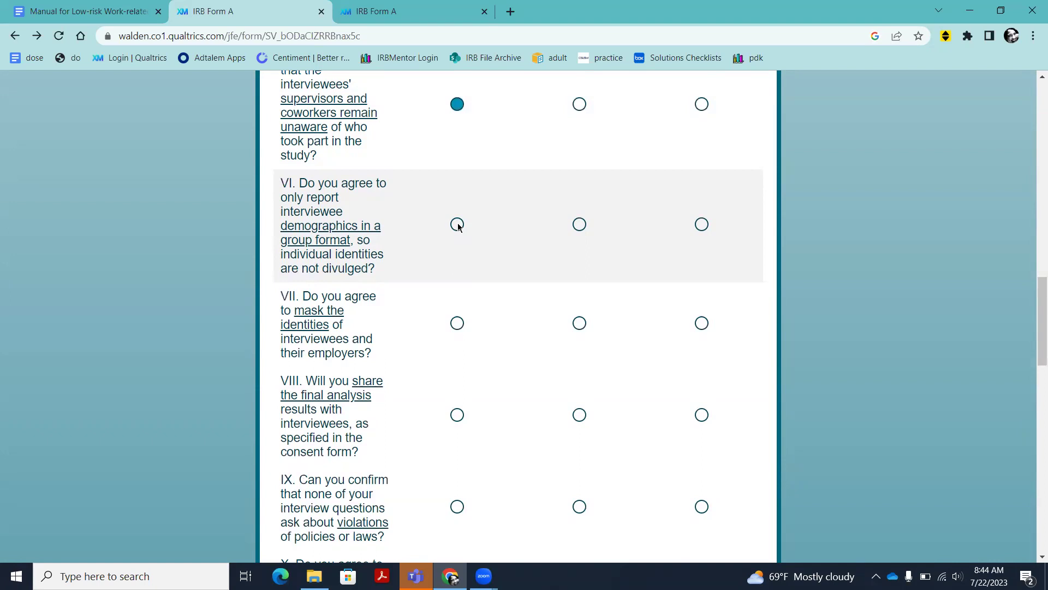
left_click(458, 225)
scroll(505, 328, "down", 1)
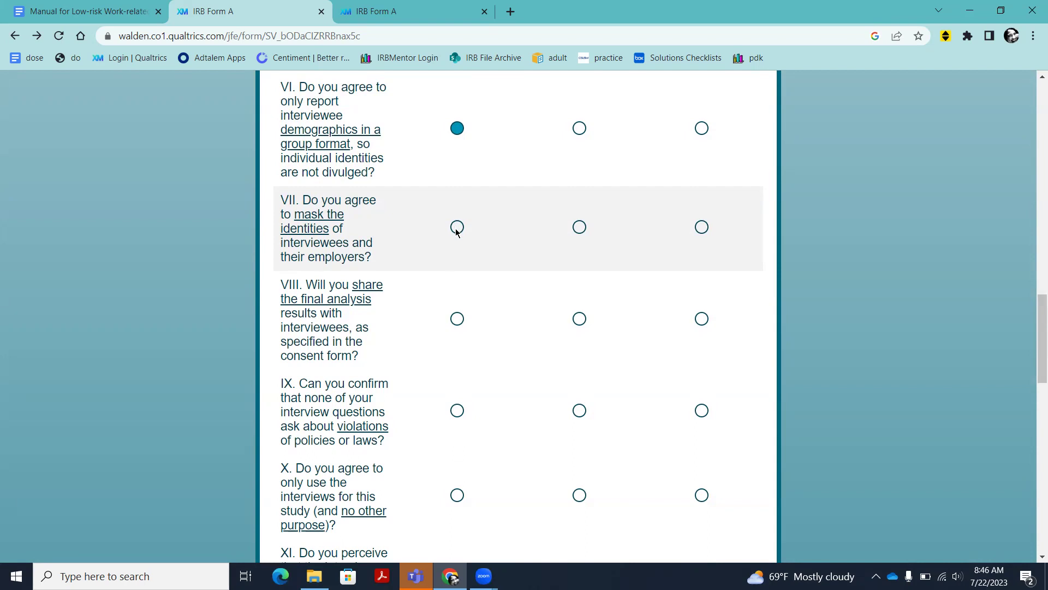
left_click(457, 231)
- Answer Yes to 3f items VIII to X on sharing the final analysis, avoiding questions about violations and no other purpose
scroll(474, 327, "down", 2)
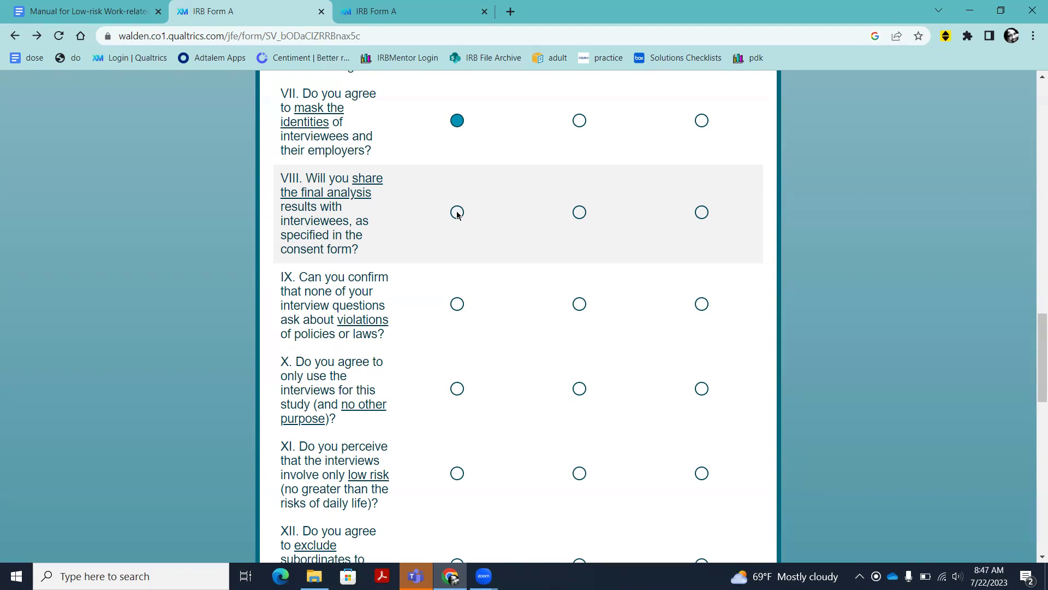
left_click(458, 213)
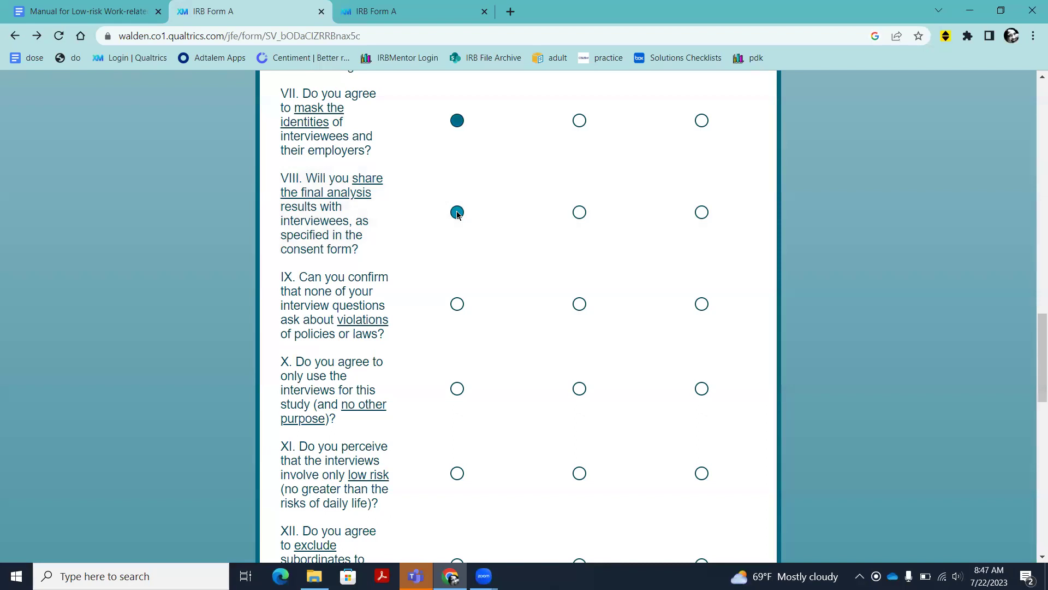
left_click(457, 304)
scroll(473, 374, "down", 1)
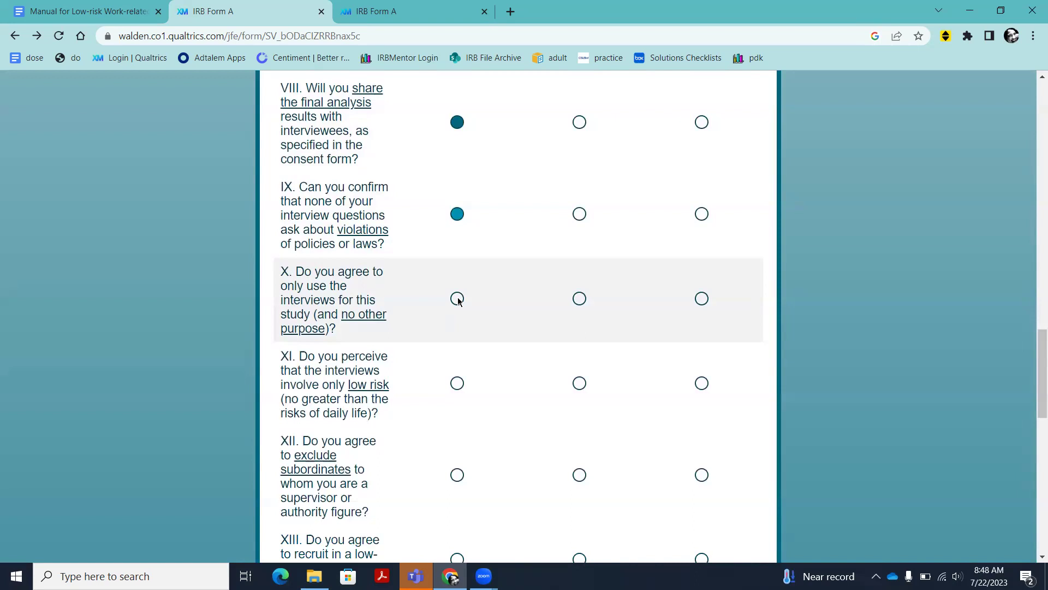
left_click(457, 298)
- Answer Yes to 3f items XI and XII on low-risk interviews and excluding subordinates
scroll(472, 373, "down", 2)
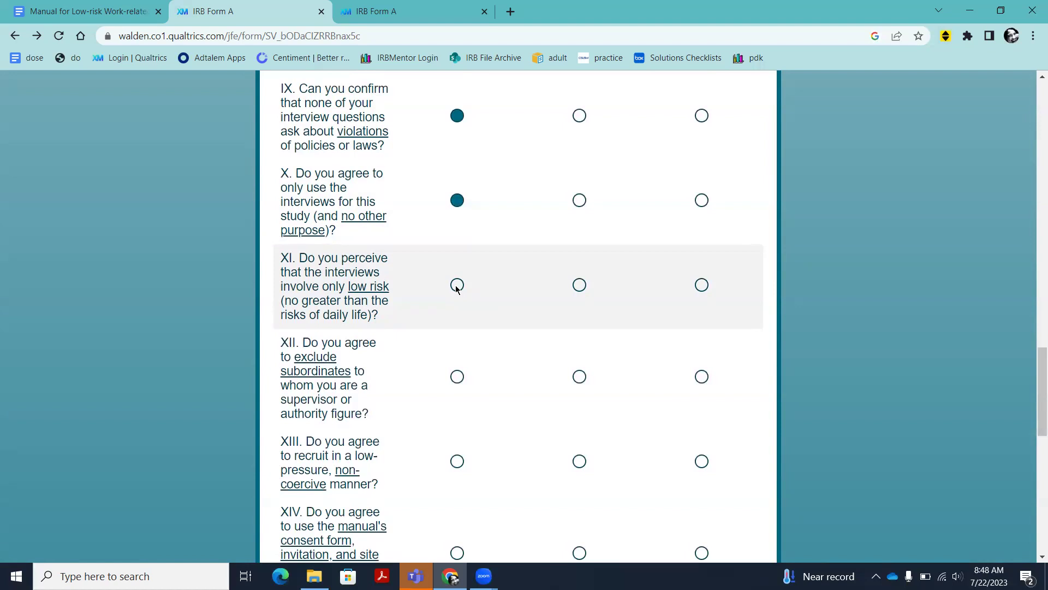
left_click(457, 285)
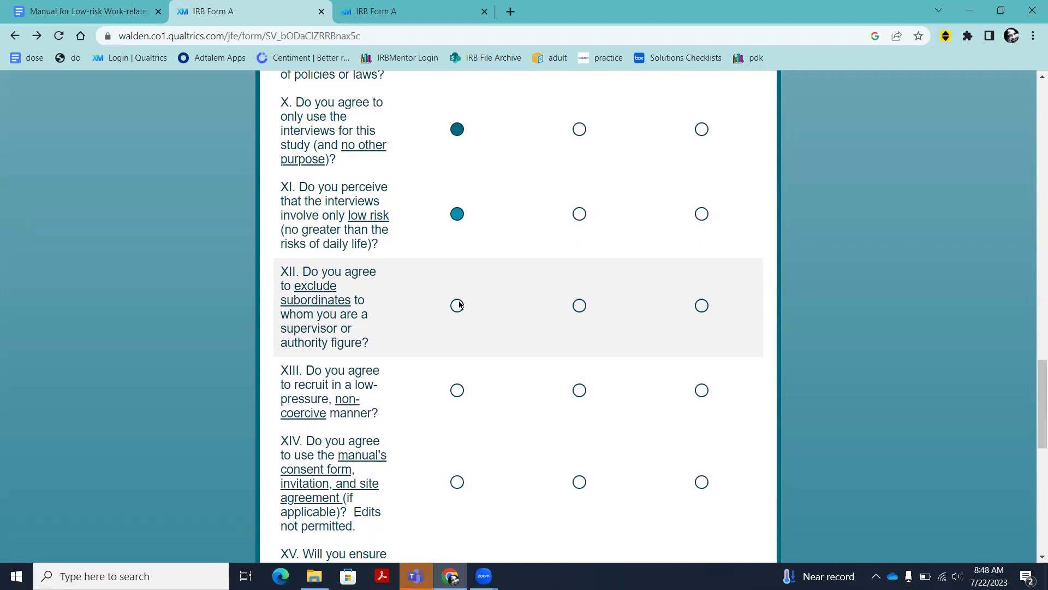
scroll(459, 309, "down", 1)
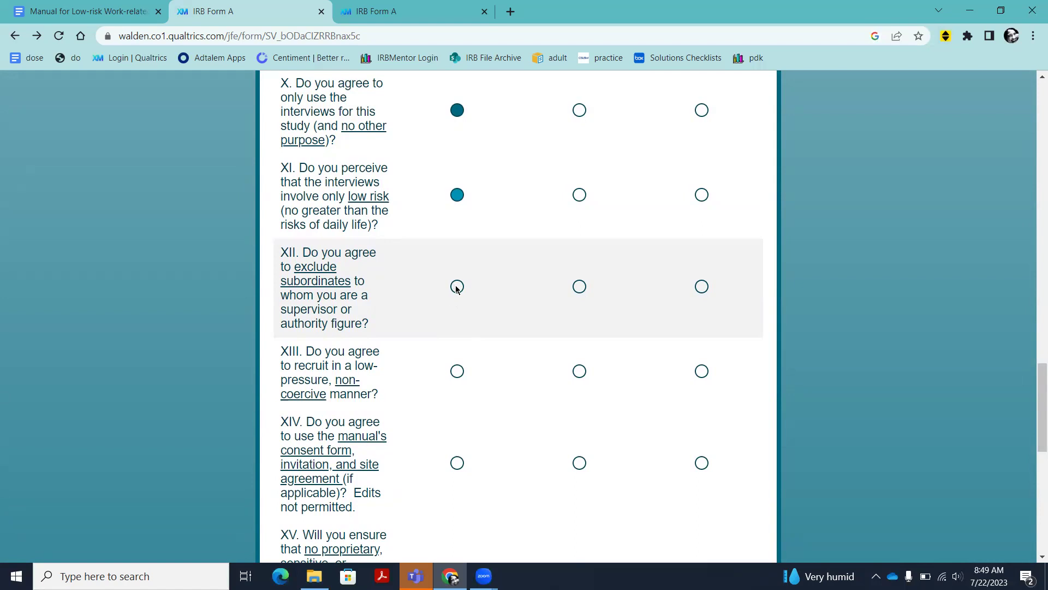
left_click(456, 287)
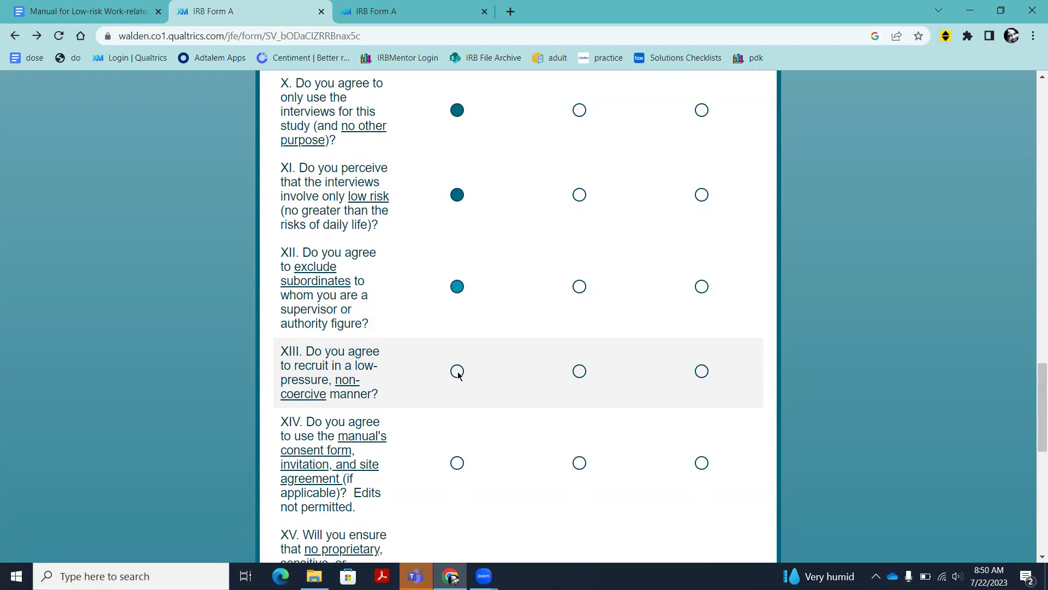
- Answer Yes to 3f items XIII and XIV on non-coercive recruiting and using the manual's consent form, invitation and site agreement
left_click(457, 372)
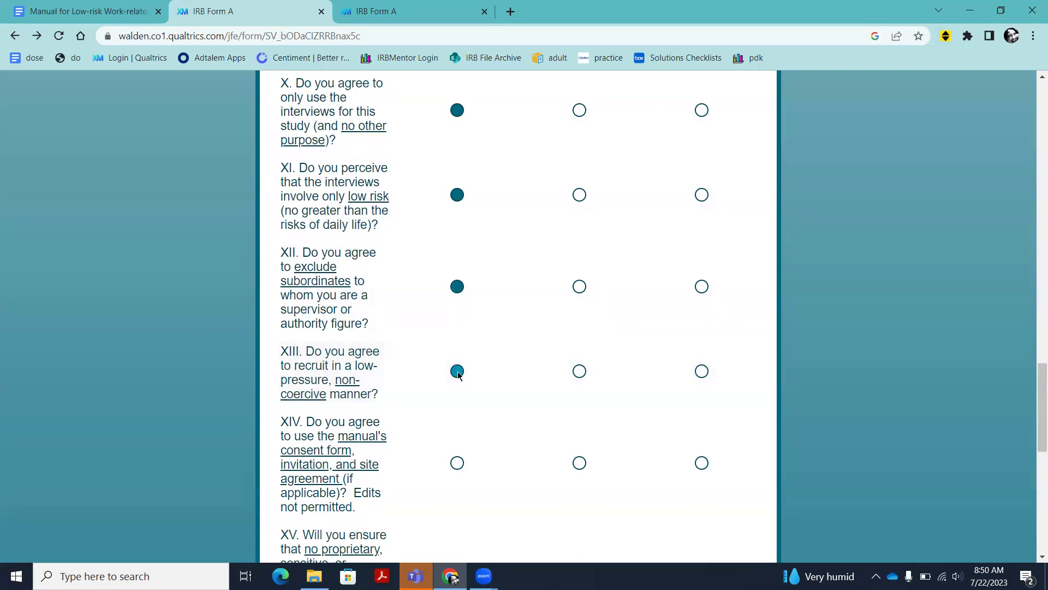
scroll(458, 376, "down", 3)
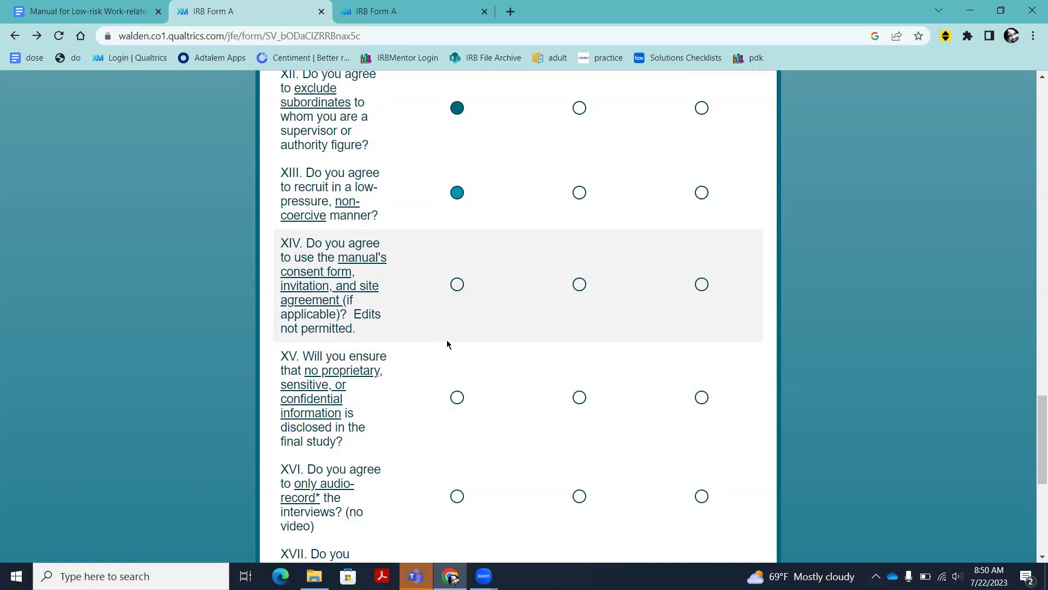
left_click(456, 284)
scroll(456, 288, "down", 1)
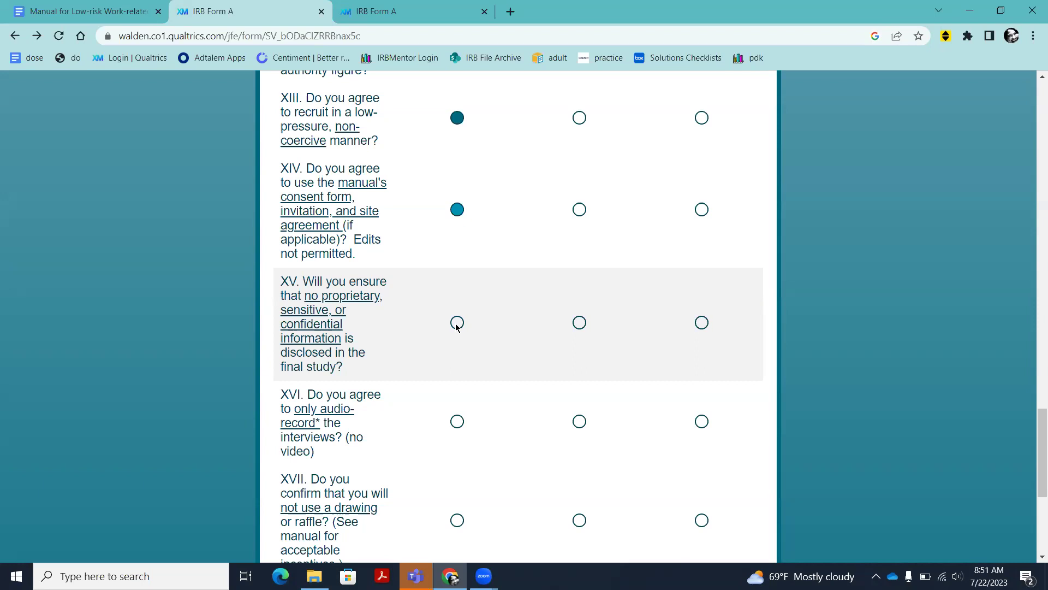
- Answer Yes to 3f items XV to XVIII on protecting confidential information, audio-only recording, no drawing or raffle, and complying with partner organization policies
left_click(457, 323)
scroll(457, 326, "down", 3)
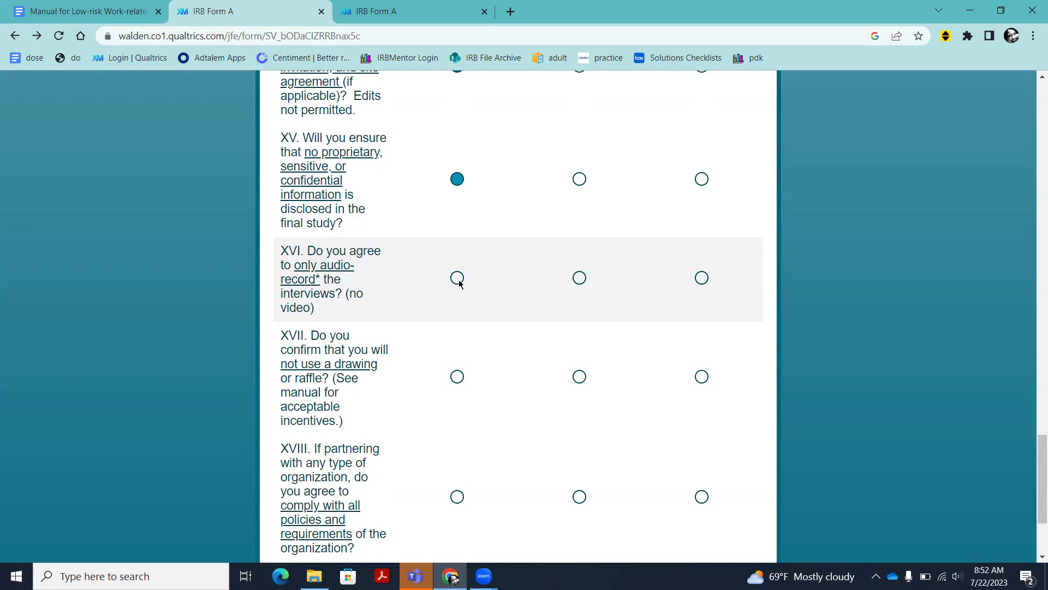
left_click(457, 278)
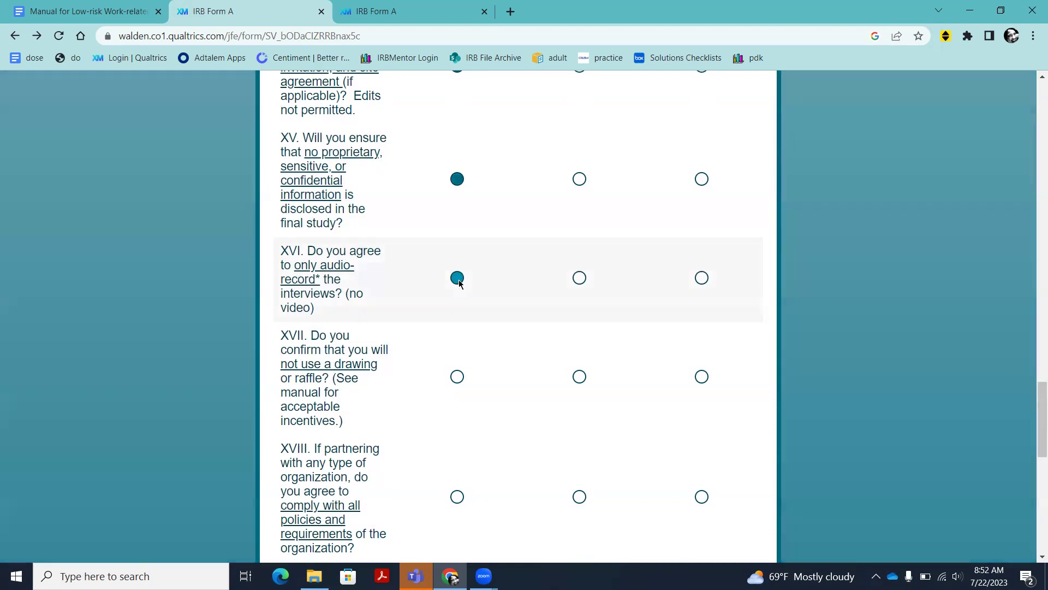
scroll(459, 280, "down", 2)
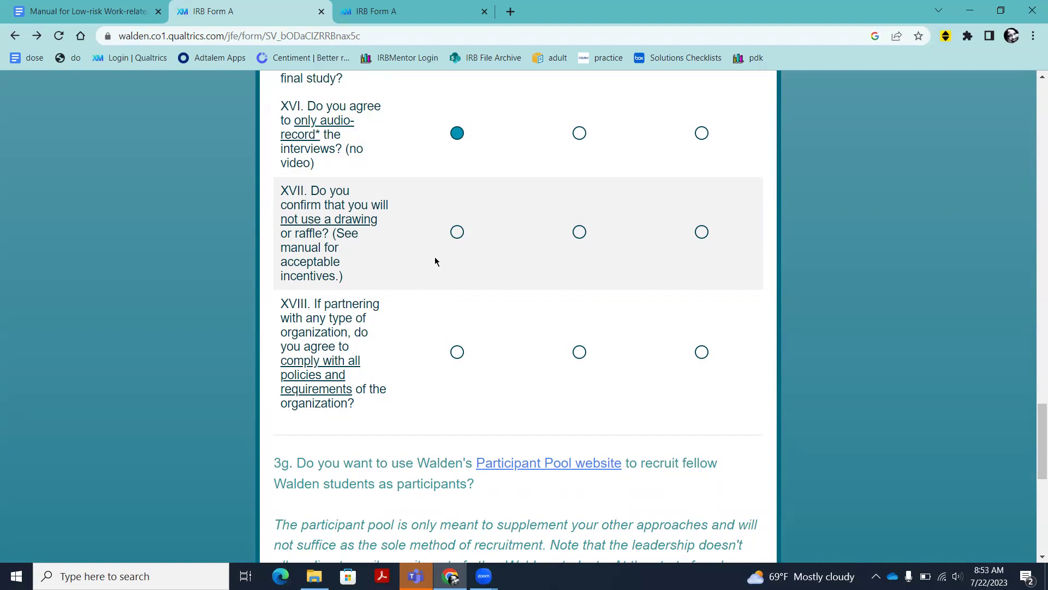
left_click(458, 232)
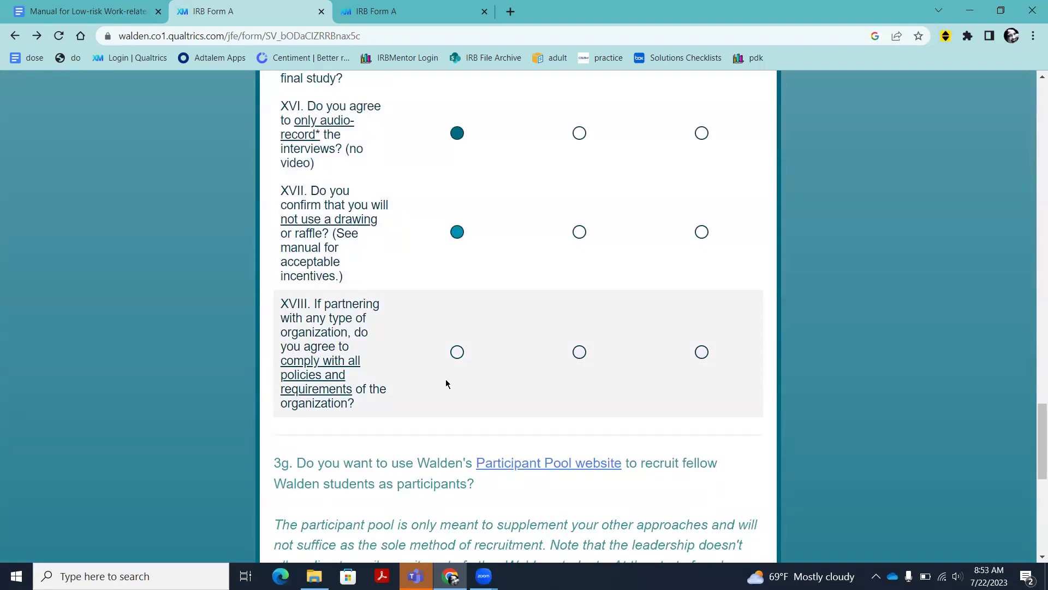
left_click(456, 352)
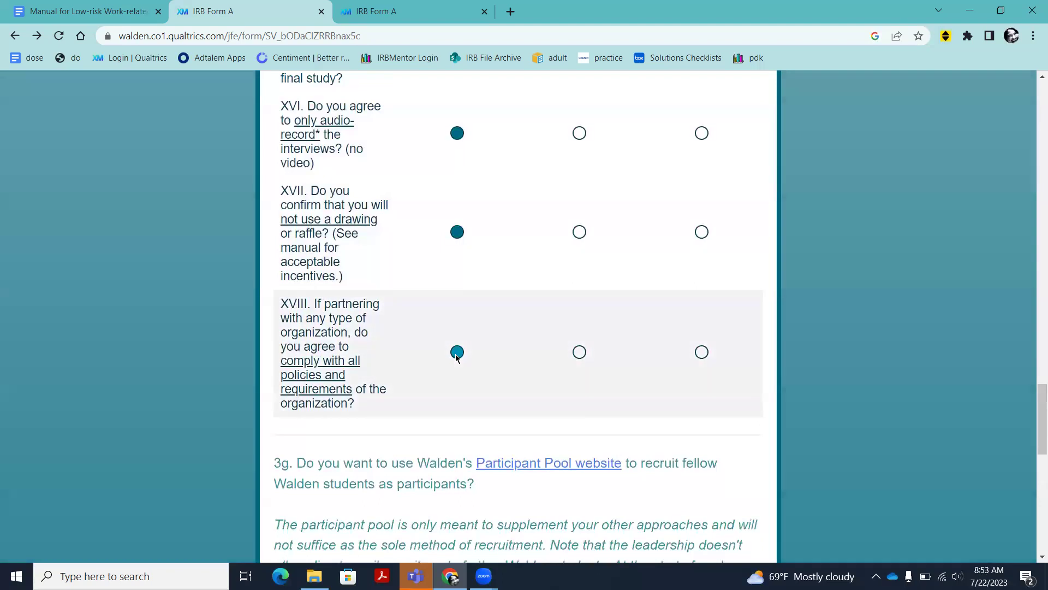
- Review question 3g on recruiting through Walden's Participant Pool and question 3h on entering all interview questions
scroll(457, 358, "down", 1)
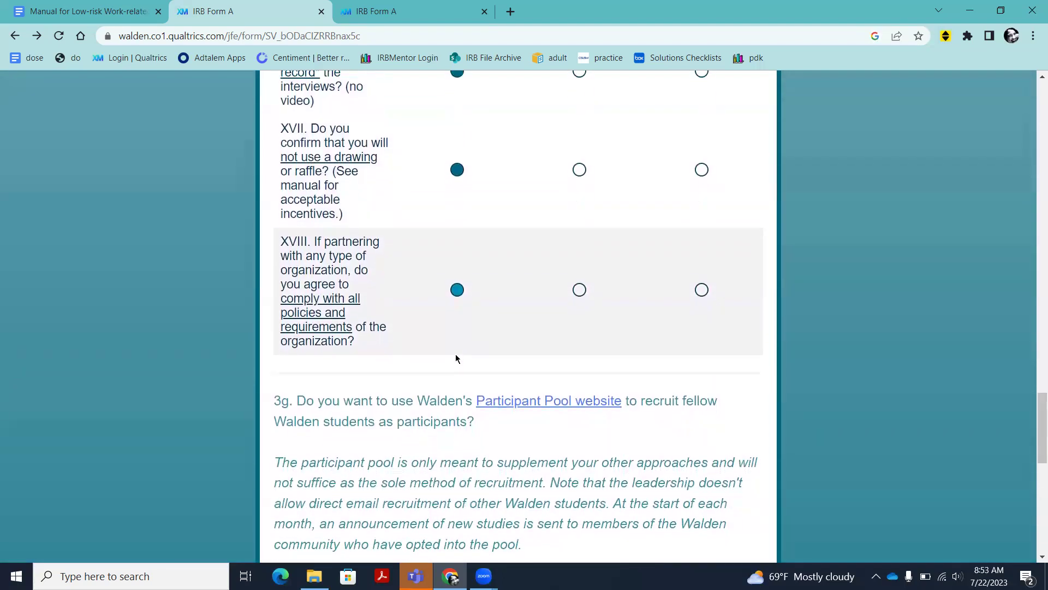
scroll(456, 358, "down", 2)
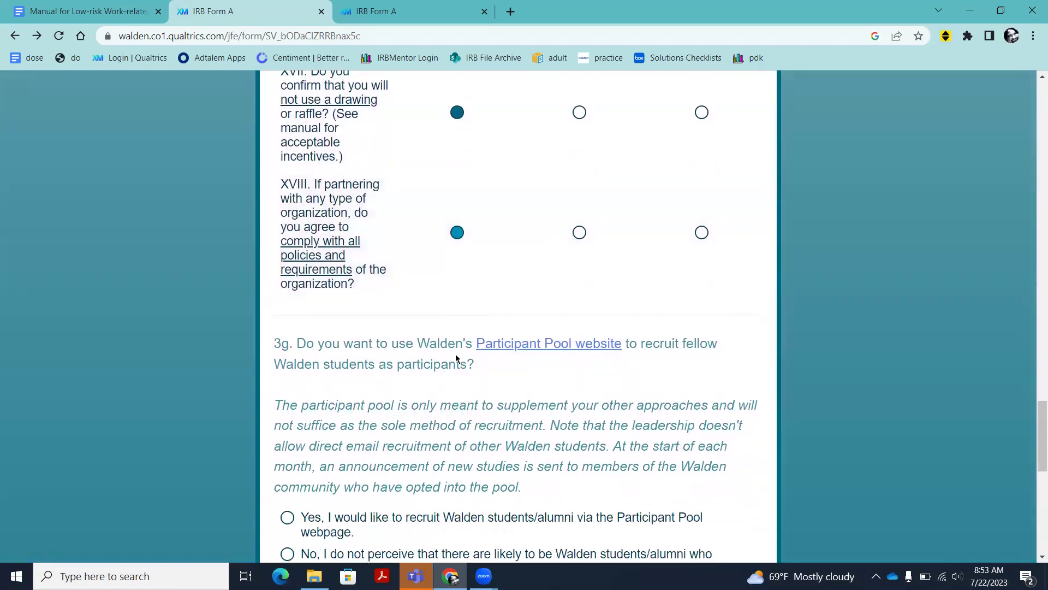
scroll(455, 354, "down", 3)
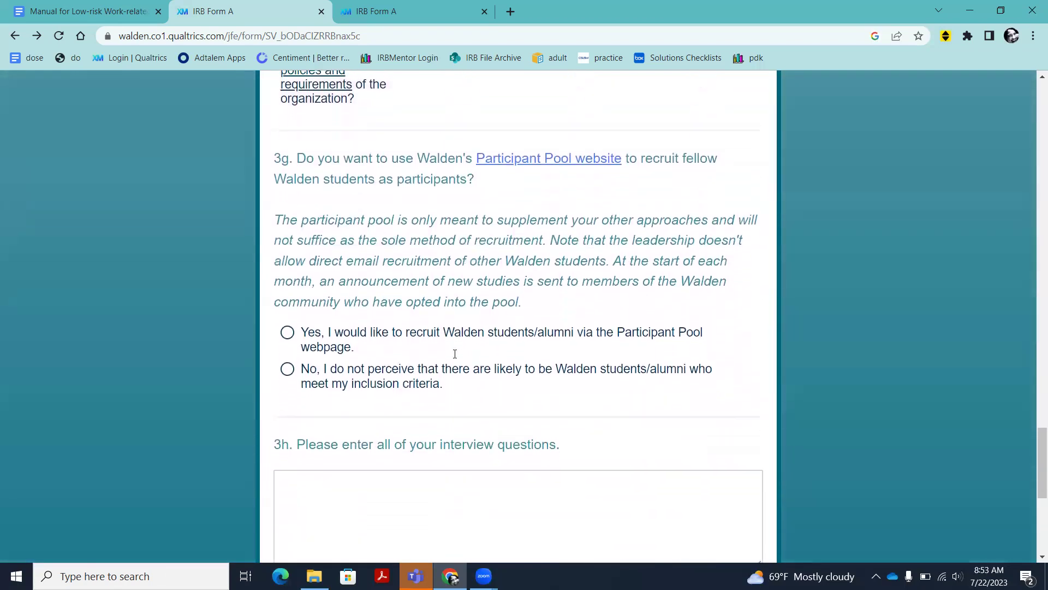
scroll(455, 354, "down", 1)
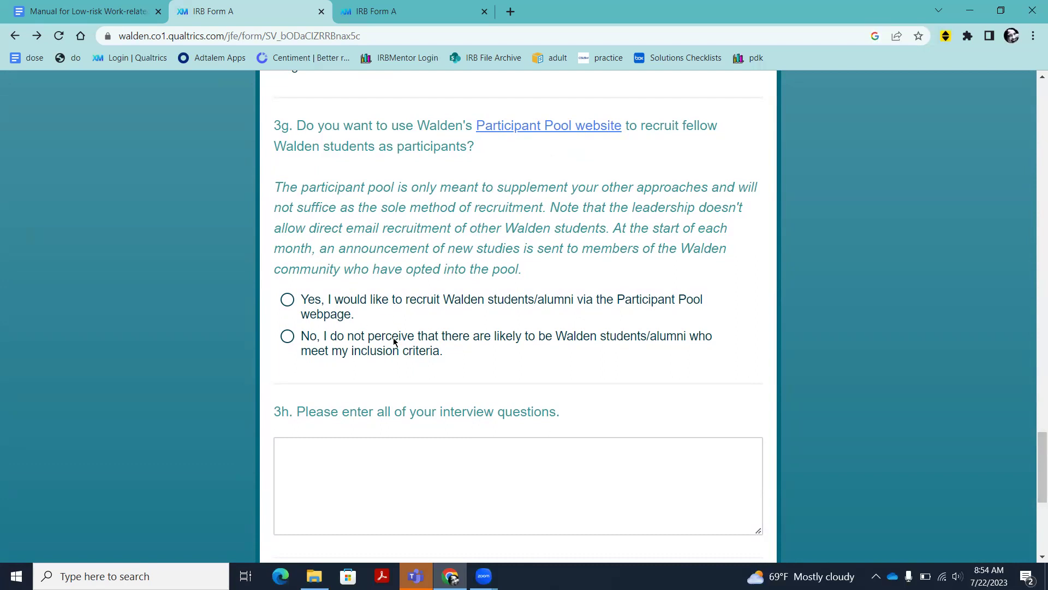
scroll(394, 342, "down", 1)
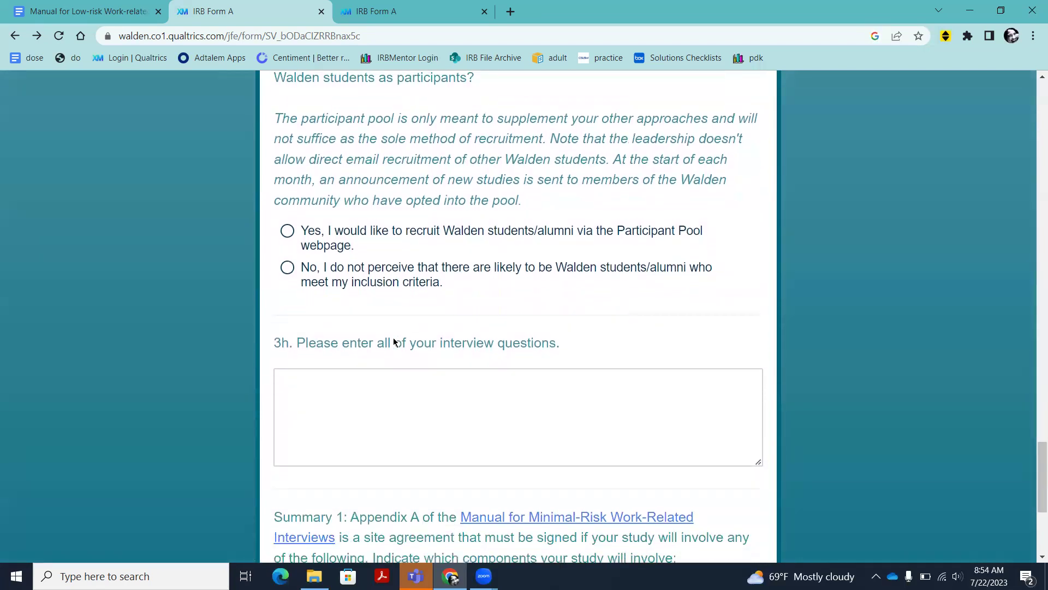
scroll(394, 342, "down", 1)
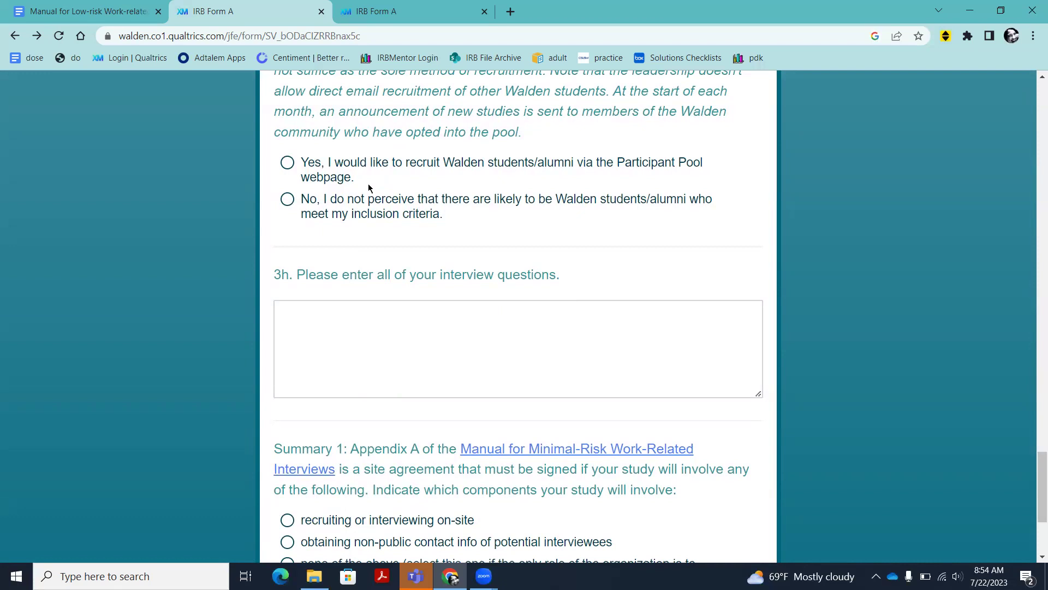
scroll(368, 187, "down", 2)
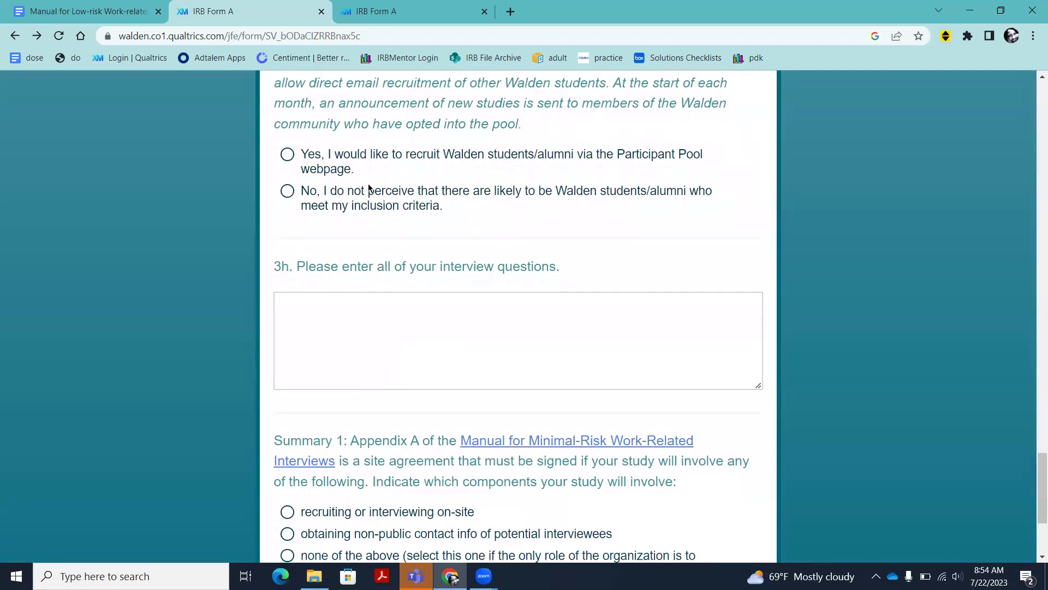
scroll(368, 186, "down", 1)
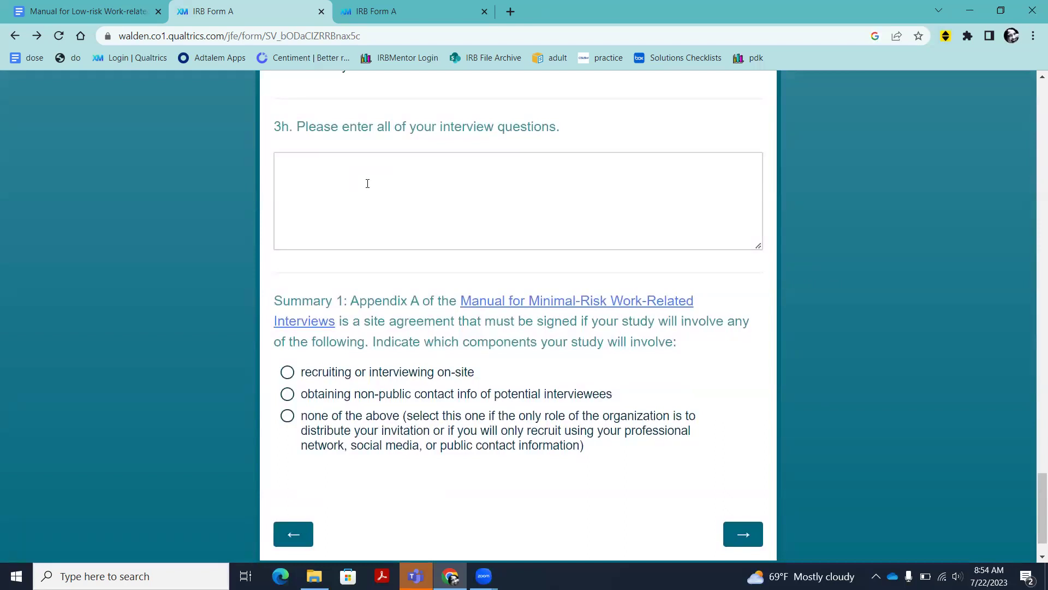
scroll(367, 183, "down", 1)
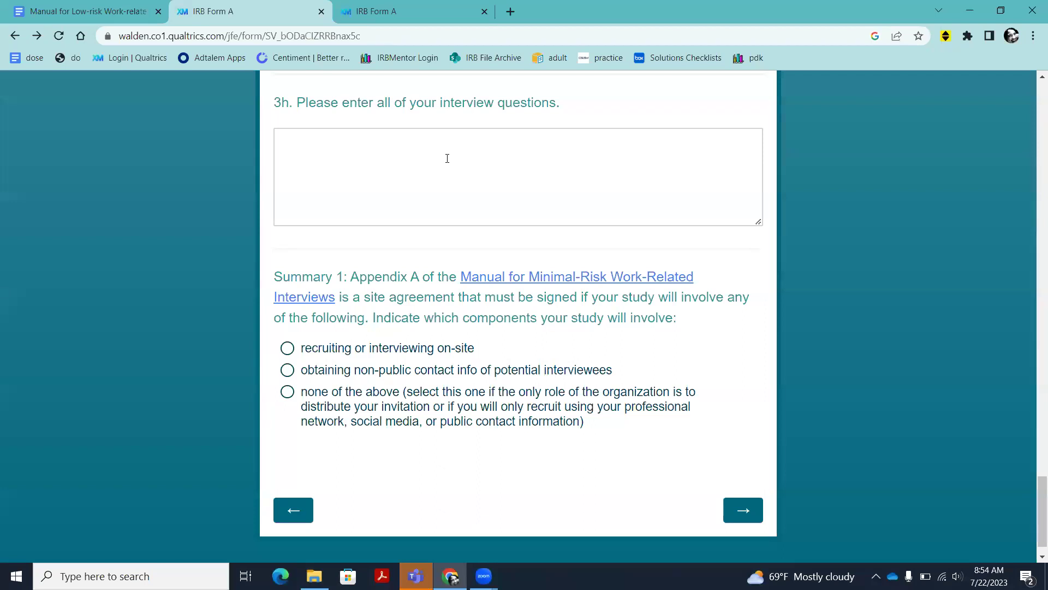
- Answer Summary 1 by indicating that the study involves obtaining non-public contact info of potential interviewees
scroll(447, 159, "down", 1)
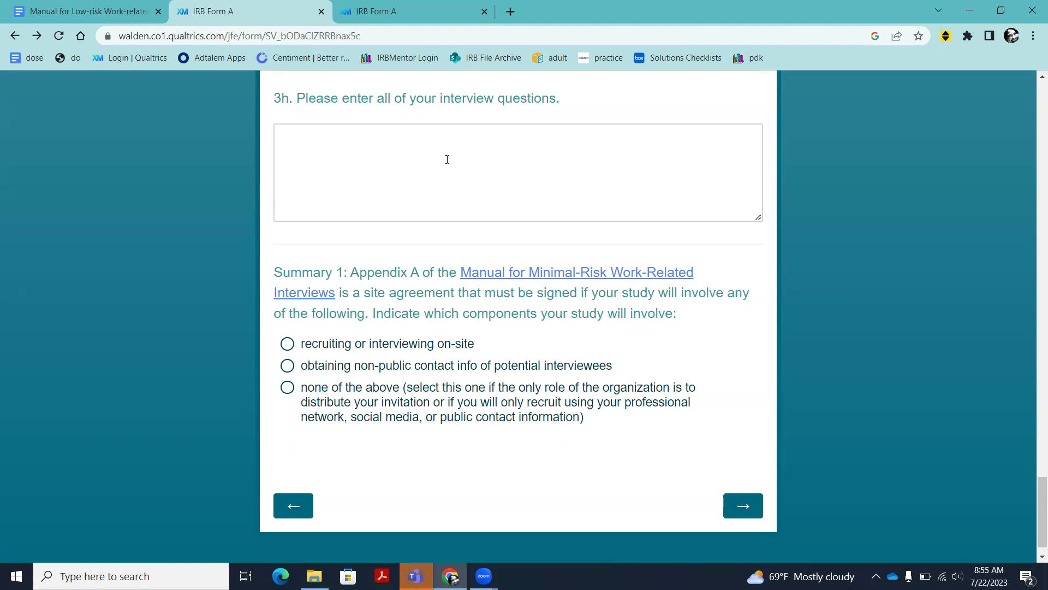
scroll(447, 159, "down", 1)
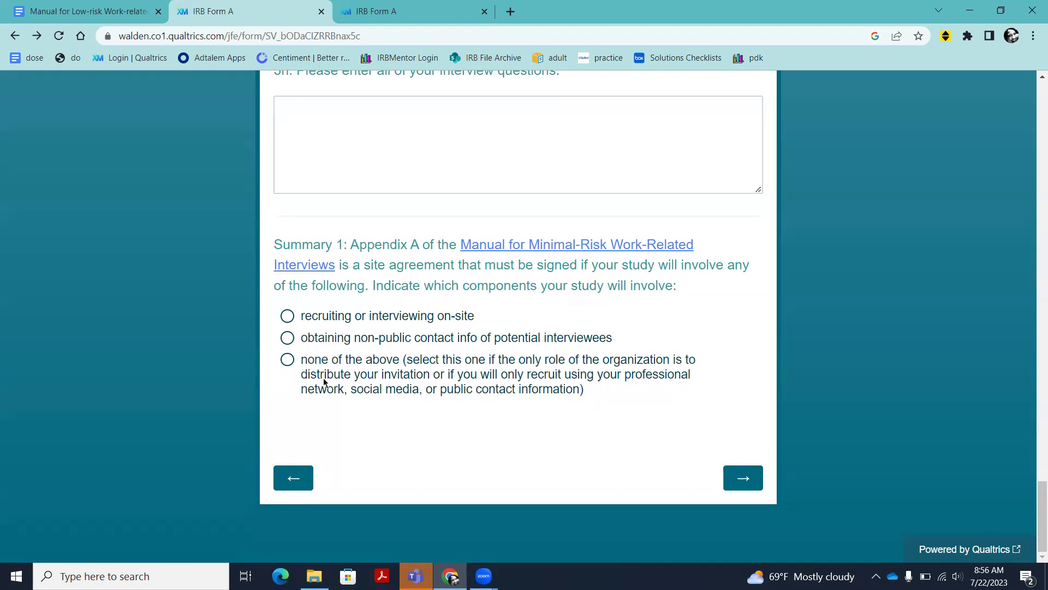
left_click(287, 341)
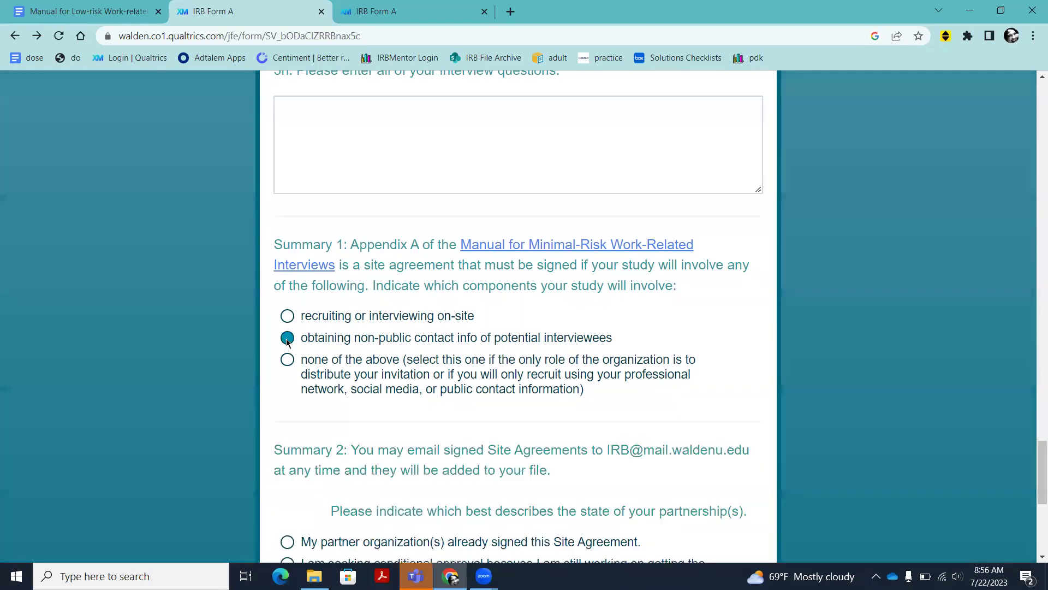
- Set the Summary 2 partnership status to seeking conditional approval while still getting the Site Agreement signed, leaving the explanation blank
scroll(287, 341, "down", 3)
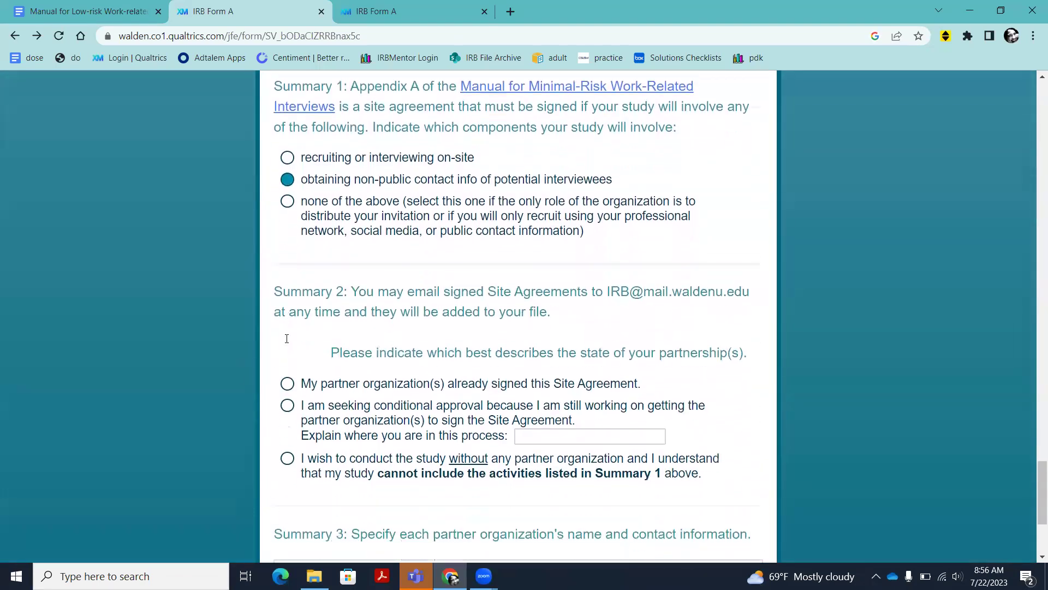
scroll(287, 338, "down", 2)
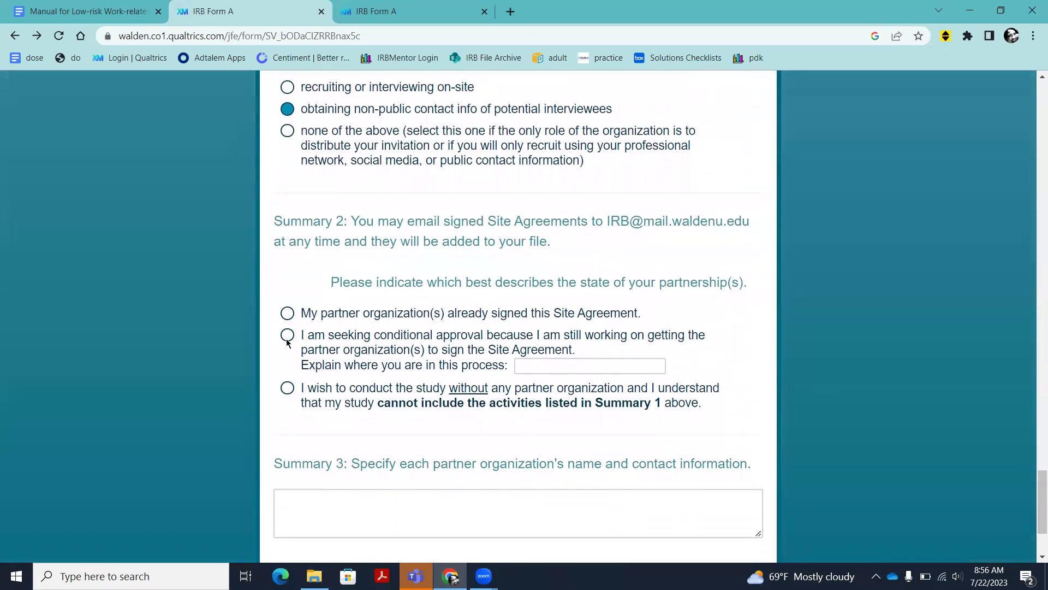
scroll(287, 339, "down", 2)
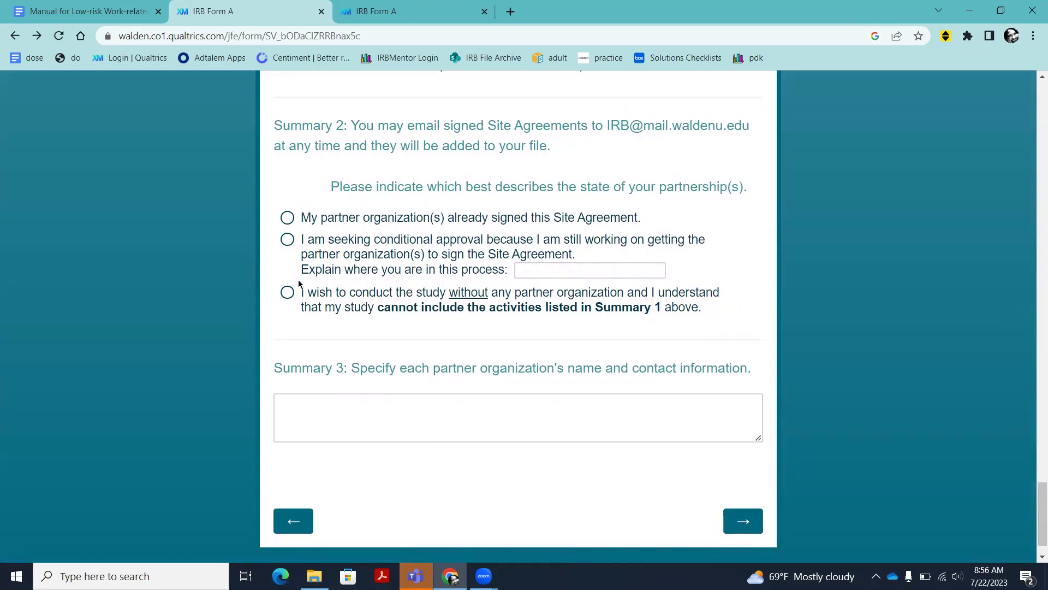
left_click(289, 245)
left_click(543, 268)
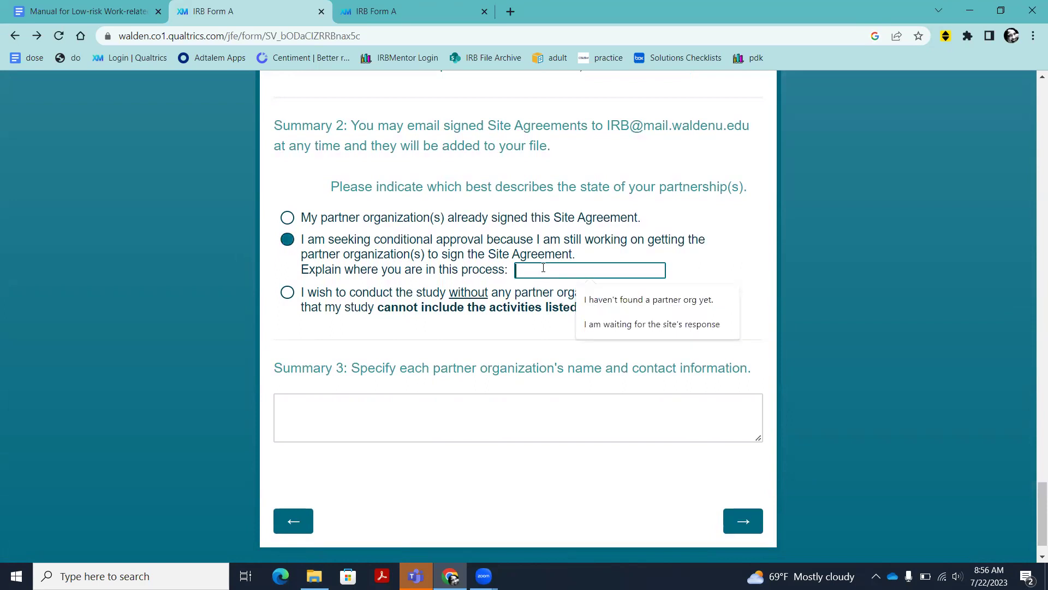
left_click(283, 266)
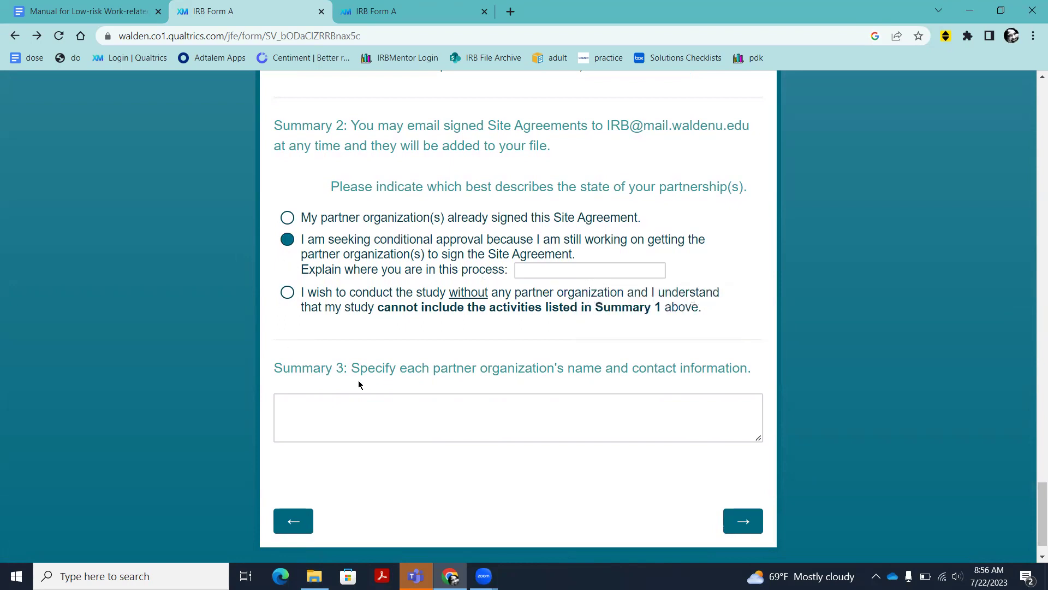
- Fill in Summary 3 with ABC School as the partner organization, plus the contact person's name and phone number
left_click(390, 408)
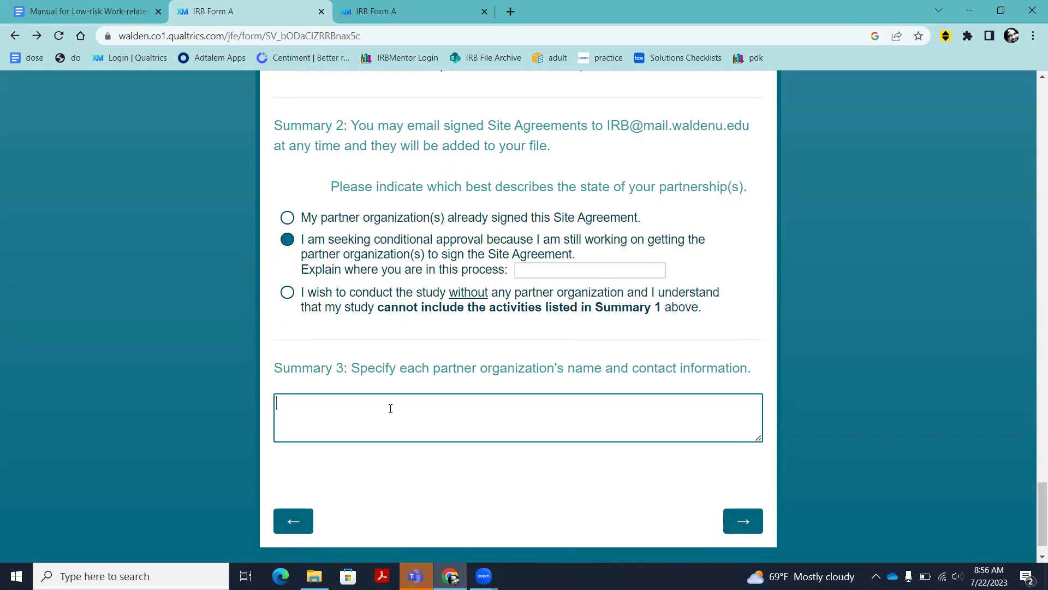
type("ABC S")
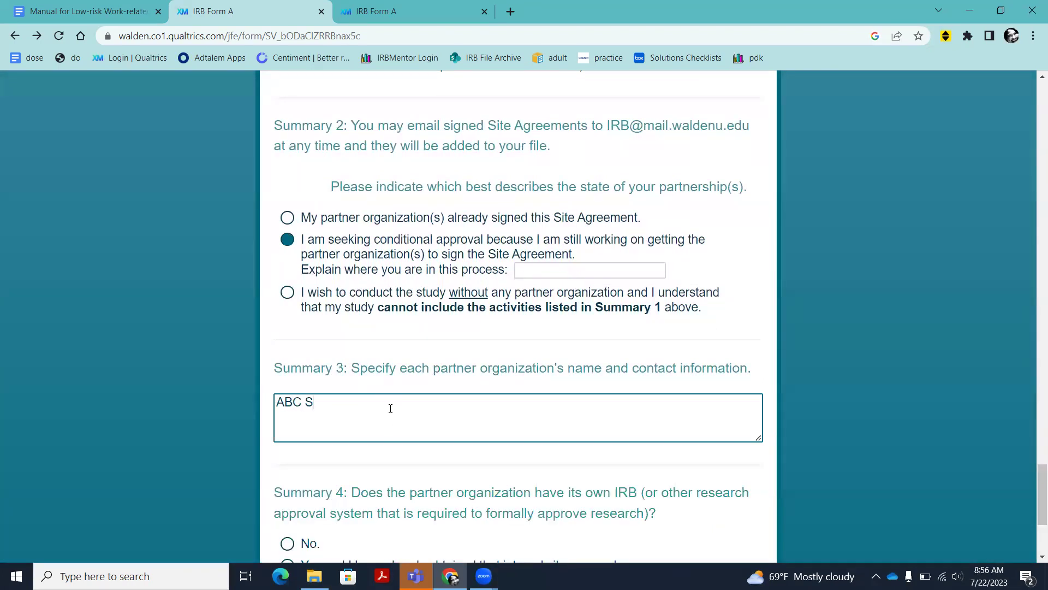
type("chool")
type("Jane Smith")
type(" 777-777")
type("7")
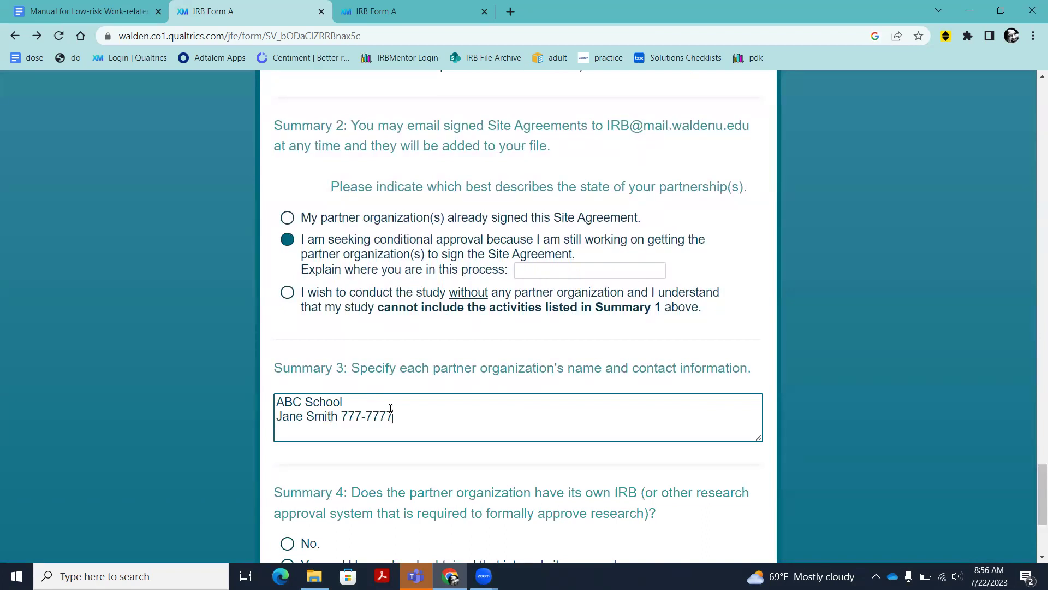
- Answer No to Summary 4 on whether the partner organization has its own IRB, and continue to the knowledge check page
scroll(440, 515, "down", 2)
scroll(441, 515, "down", 3)
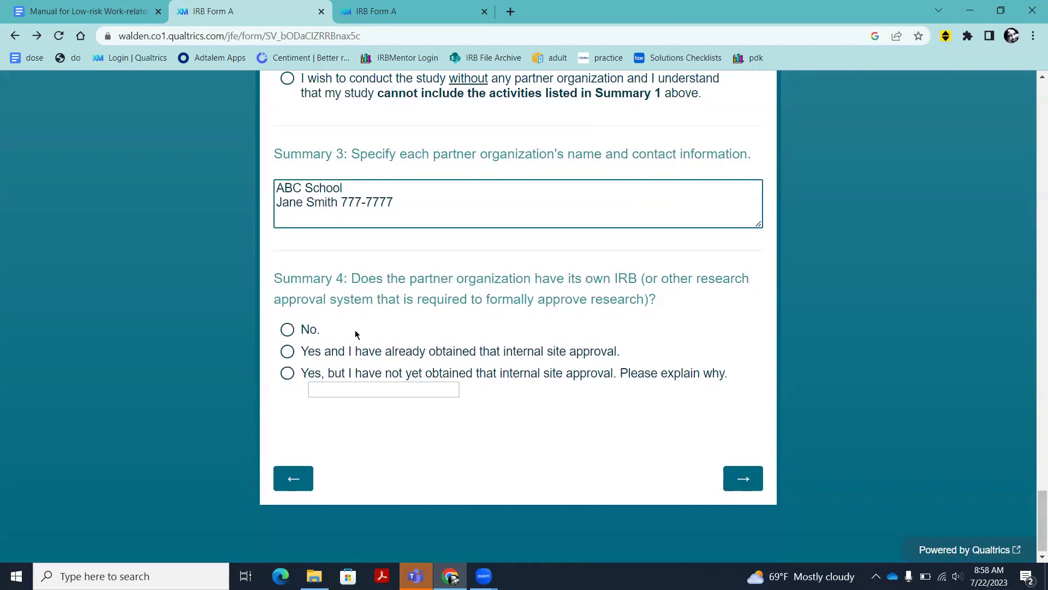
left_click(286, 331)
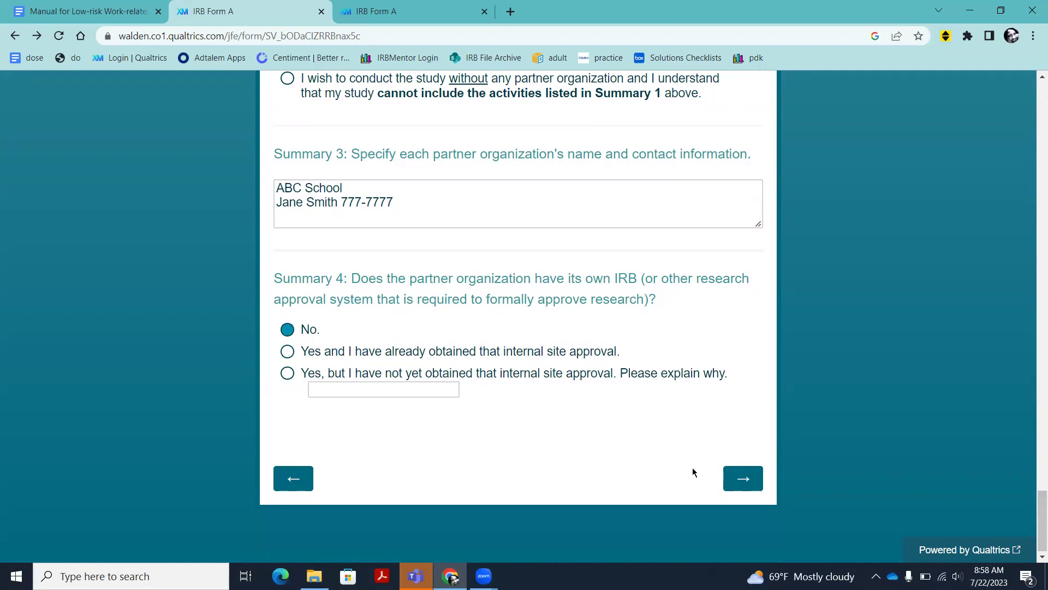
left_click(743, 479)
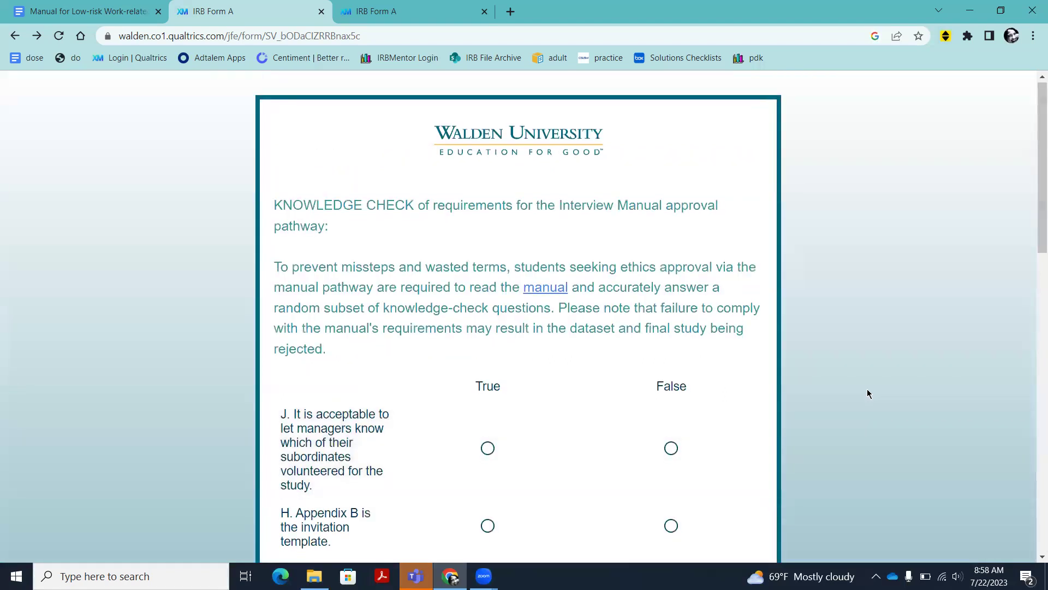
- Review the true/false knowledge-check questions, the next steps and the responsibility statements required to submit the form
scroll(868, 393, "down", 1)
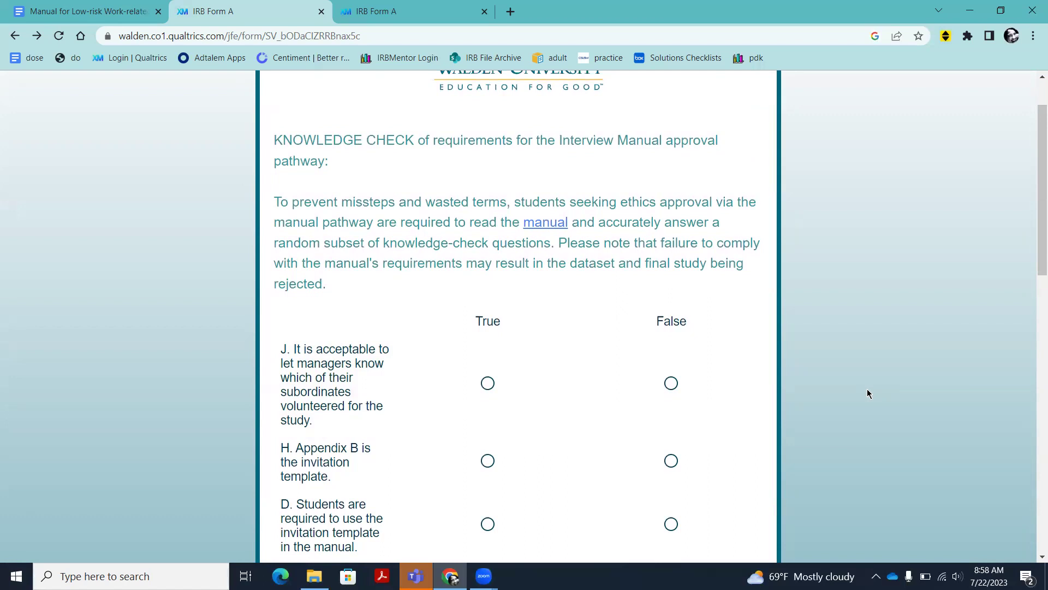
scroll(868, 393, "down", 2)
scroll(868, 393, "down", 1)
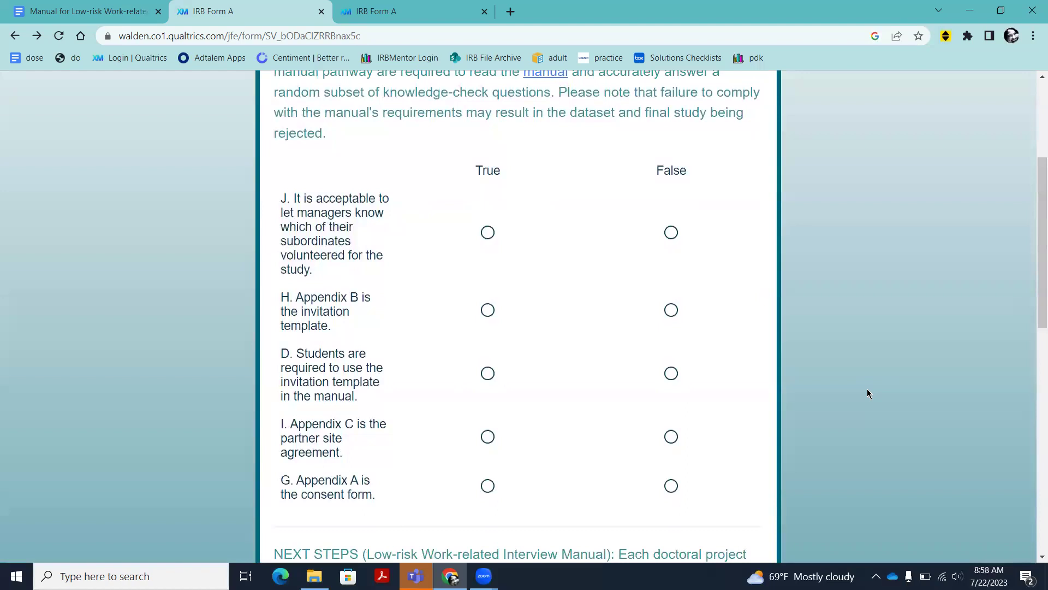
scroll(868, 393, "down", 6)
scroll(868, 393, "down", 2)
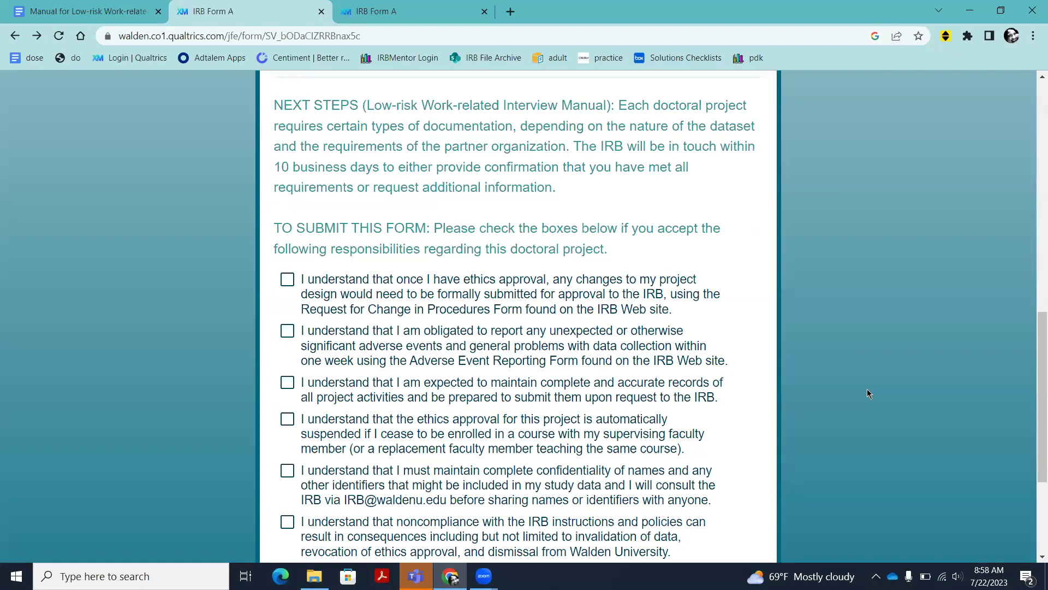
scroll(868, 393, "down", 2)
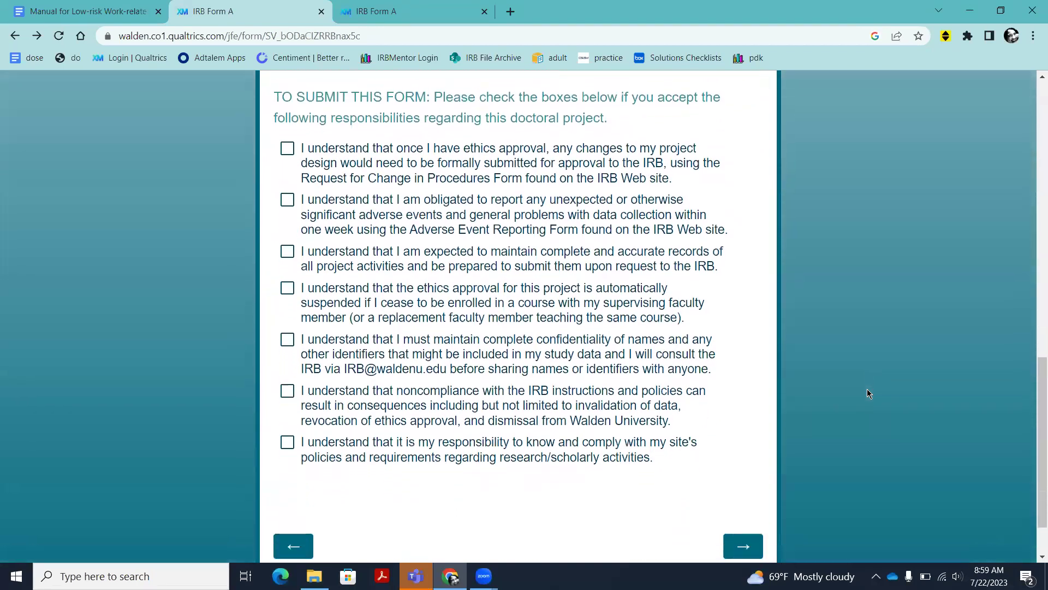
scroll(867, 388, "down", 1)
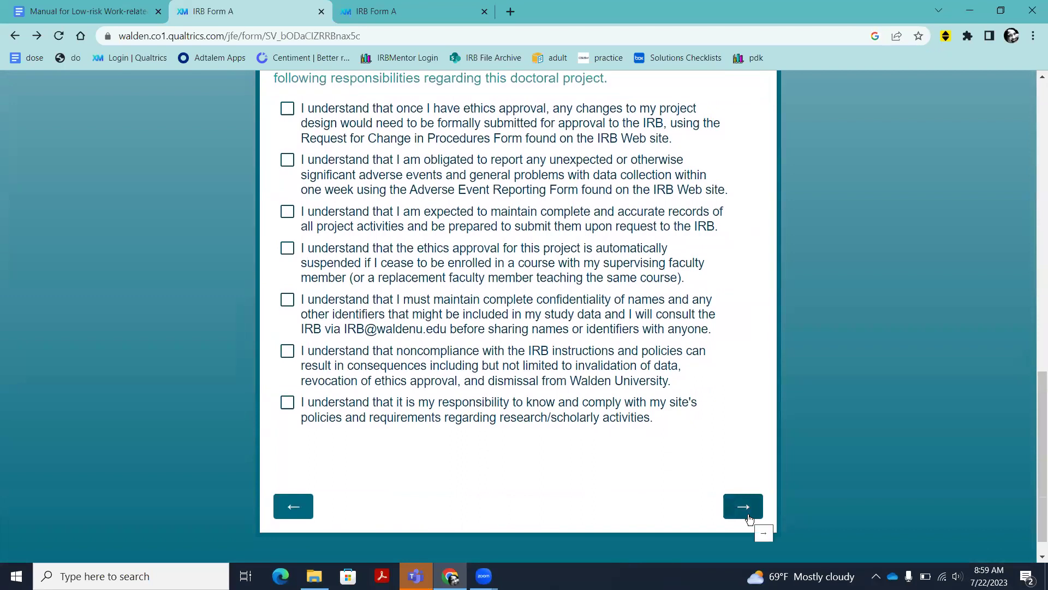